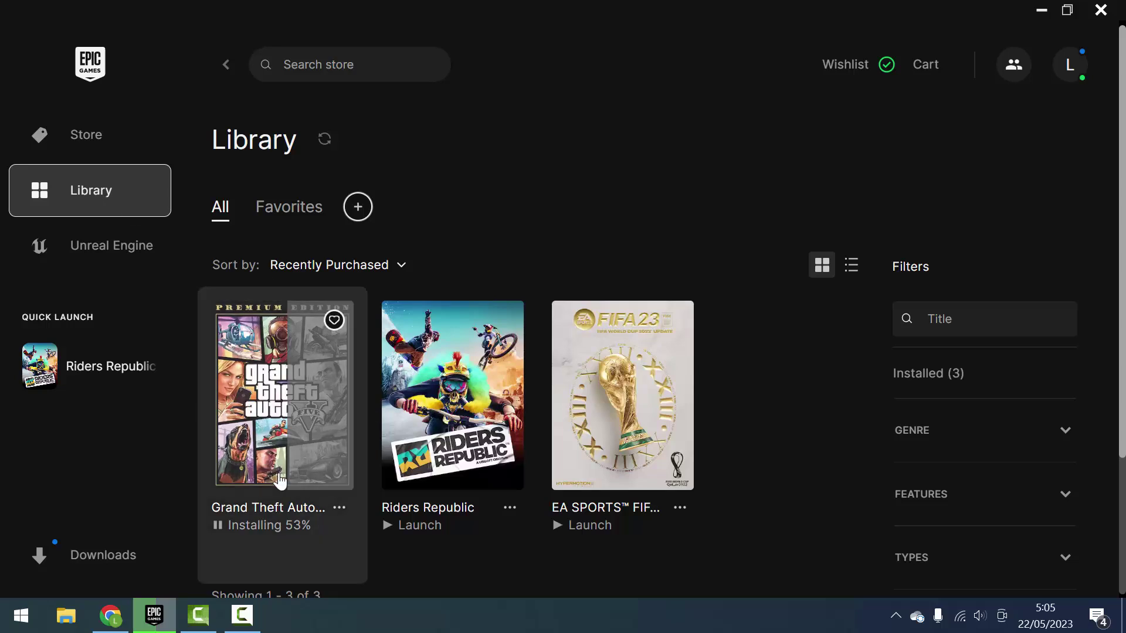
Check the current download speed of the Grand Theft Auto V installation
click(81, 572)
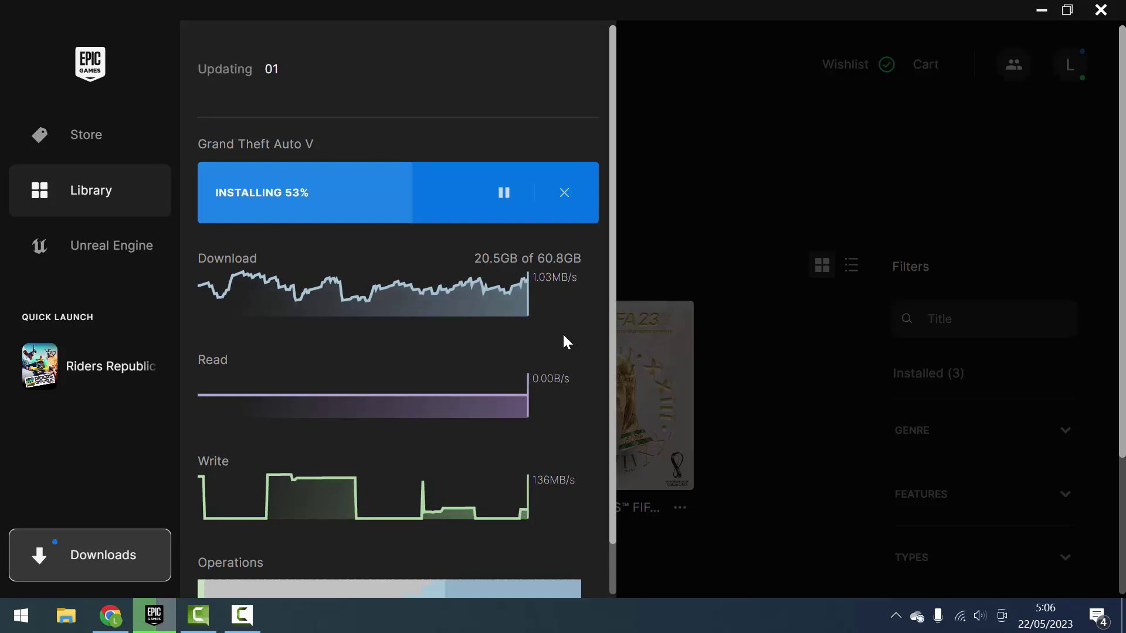
click(893, 176)
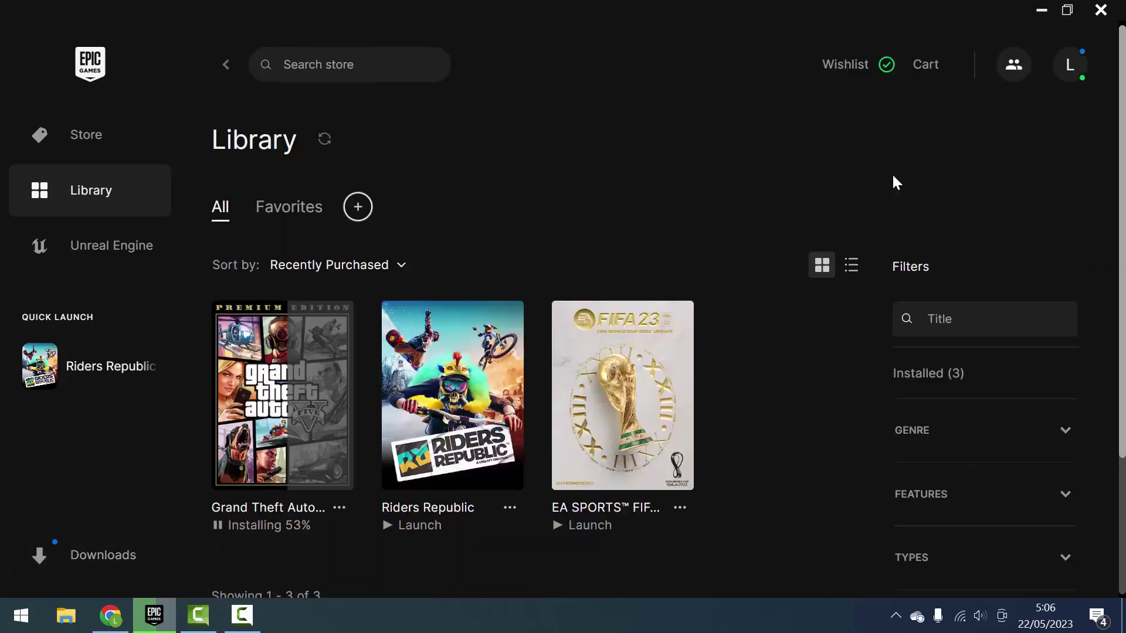
Enable Throttle Downloads with a limit of 1000 KB/s and check the Grand Theft Auto V download speed
click(1083, 78)
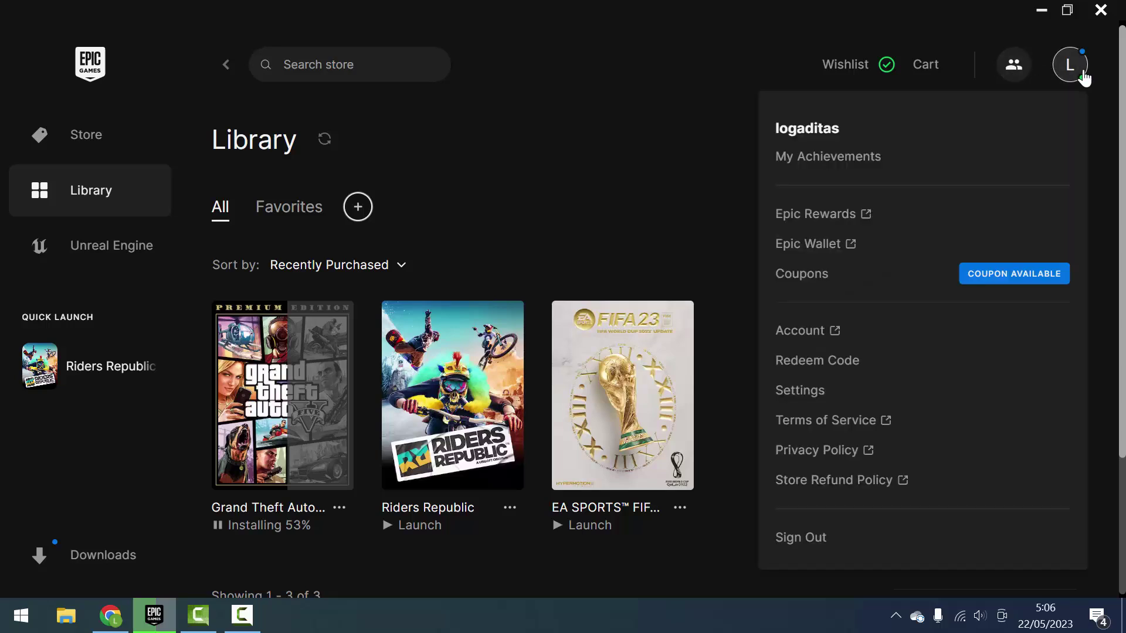
click(836, 404)
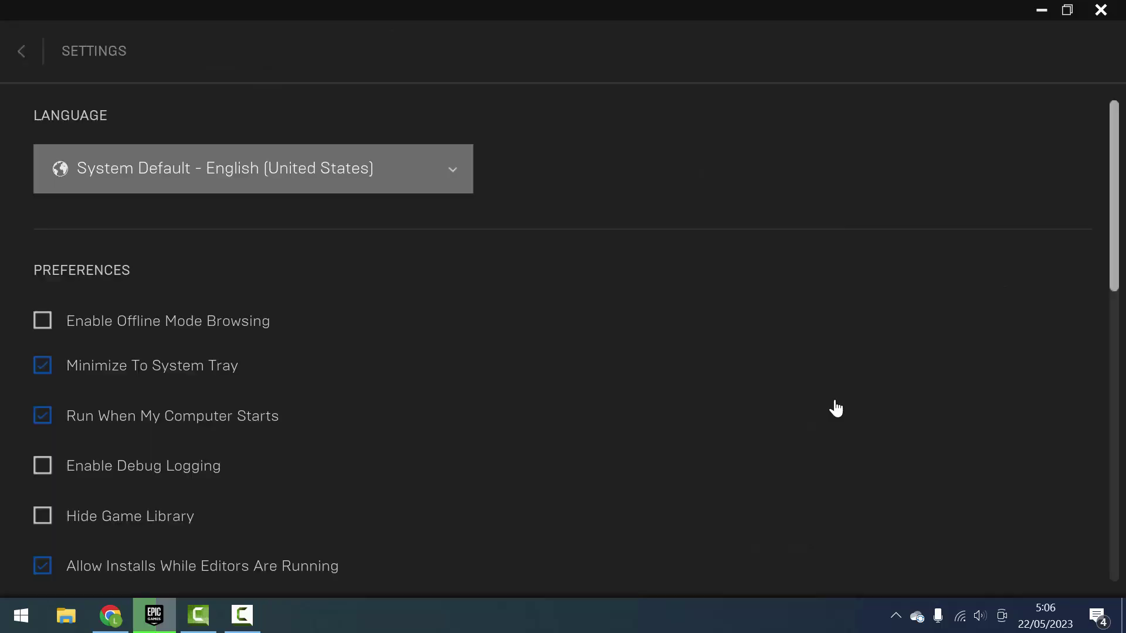
scroll(452, 394, down, 4)
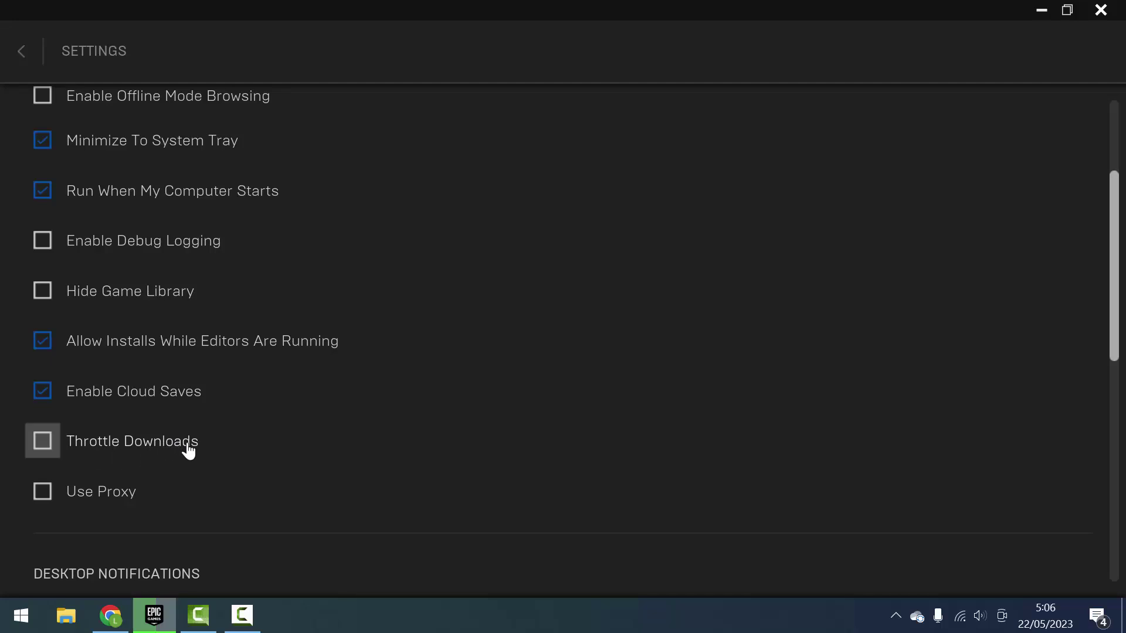
click(44, 452)
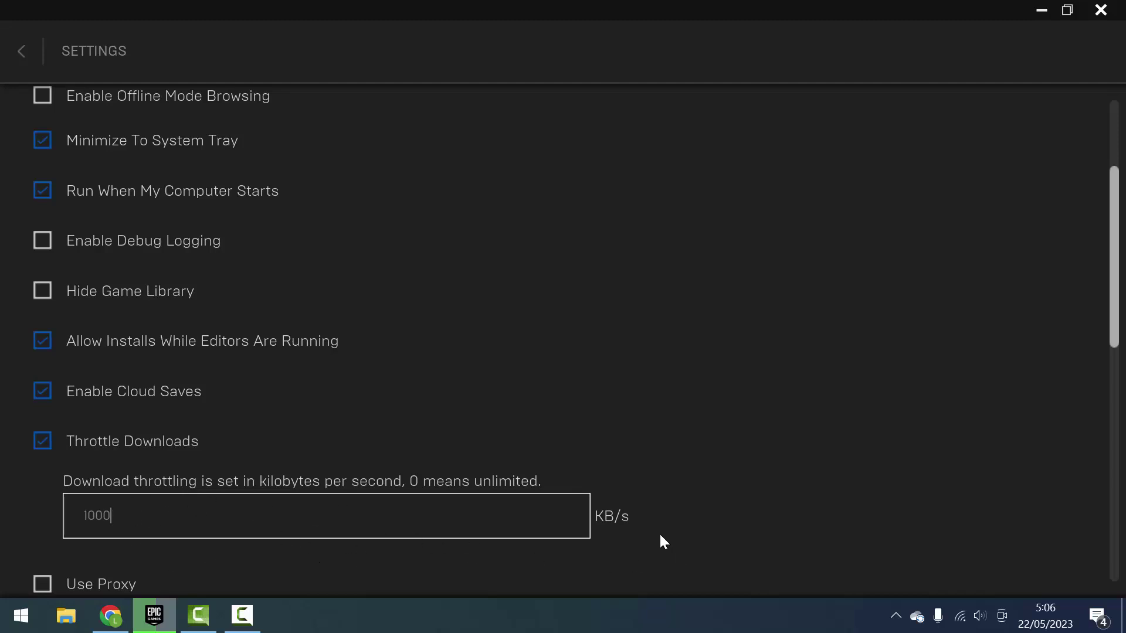
click(34, 62)
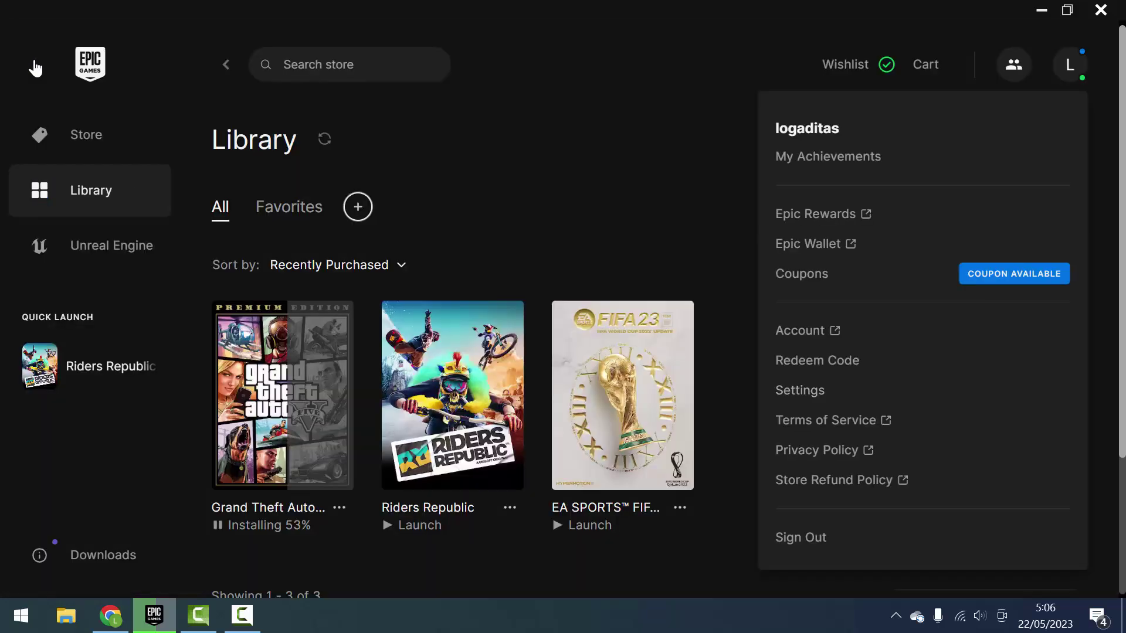
click(114, 552)
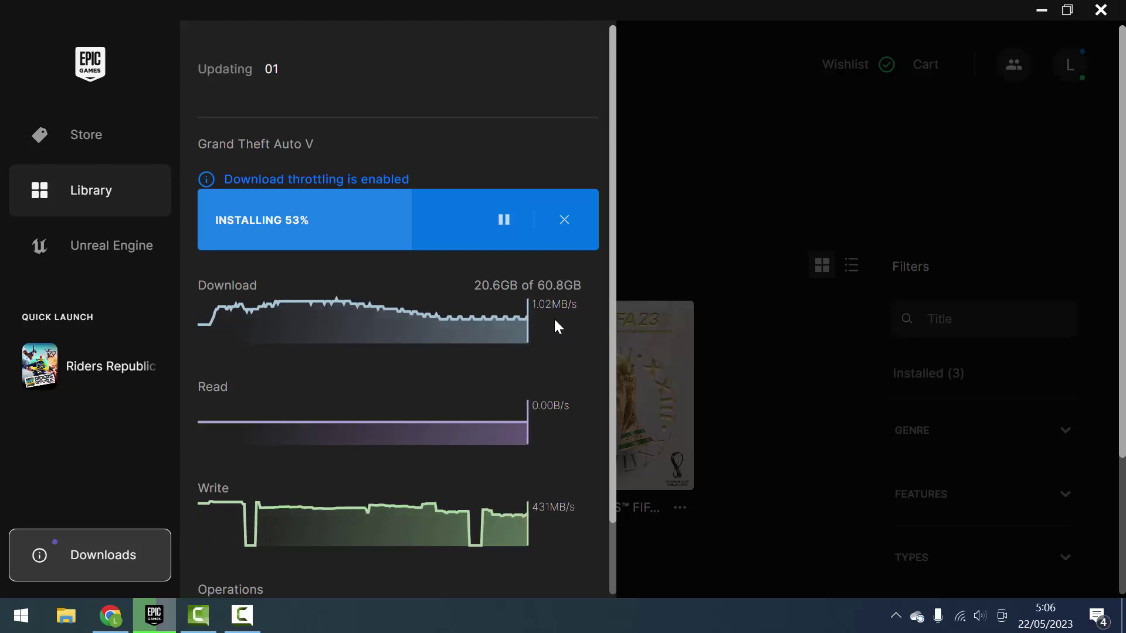
Set the download throttle limit to 1500 KB/s and check the game's download speed
click(1076, 76)
click(1075, 75)
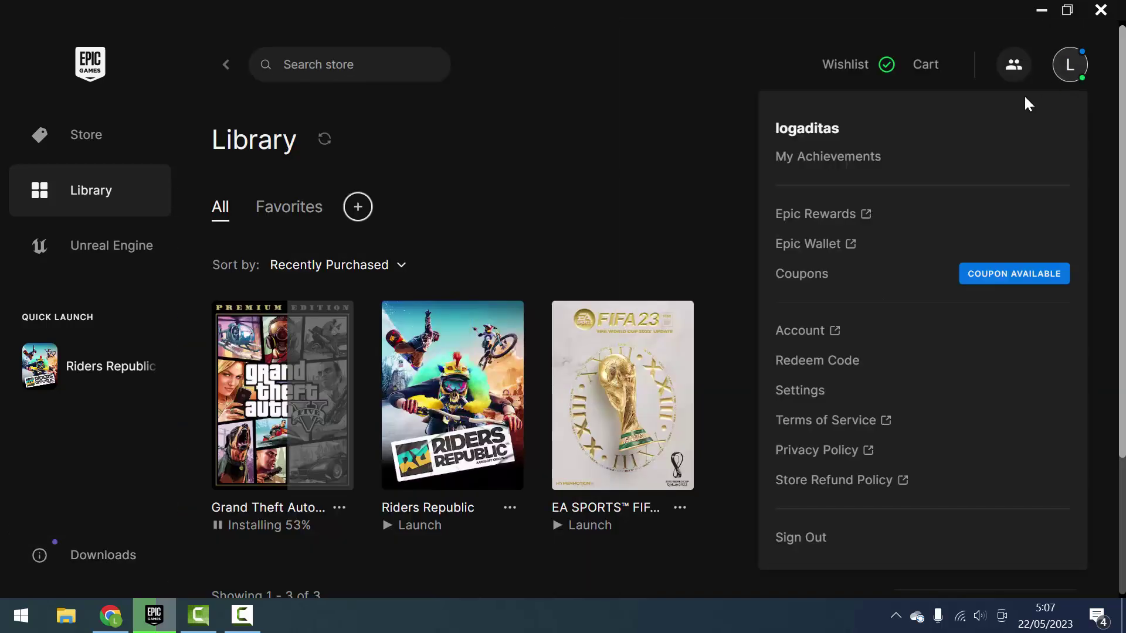
click(814, 391)
scroll(303, 458, down, 4)
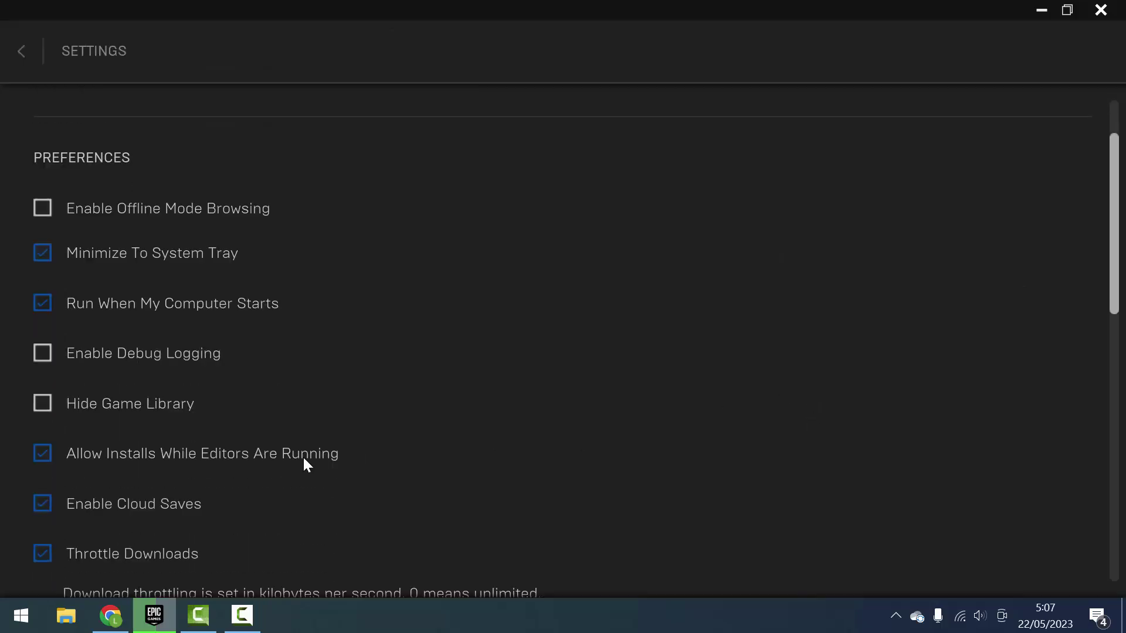
click(200, 522)
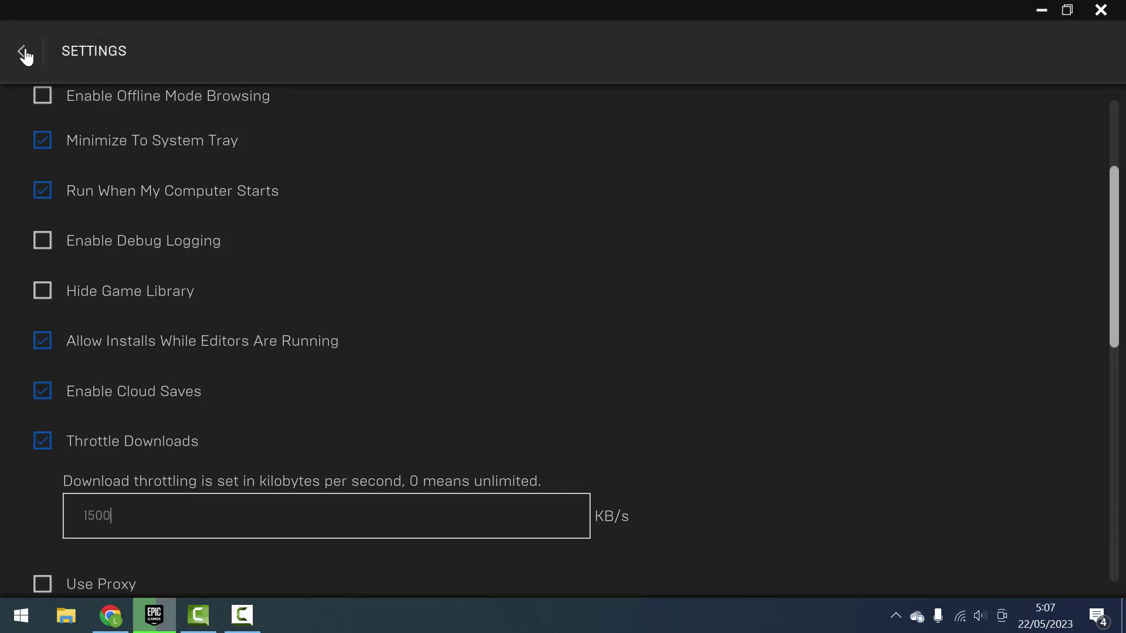
click(23, 51)
click(117, 564)
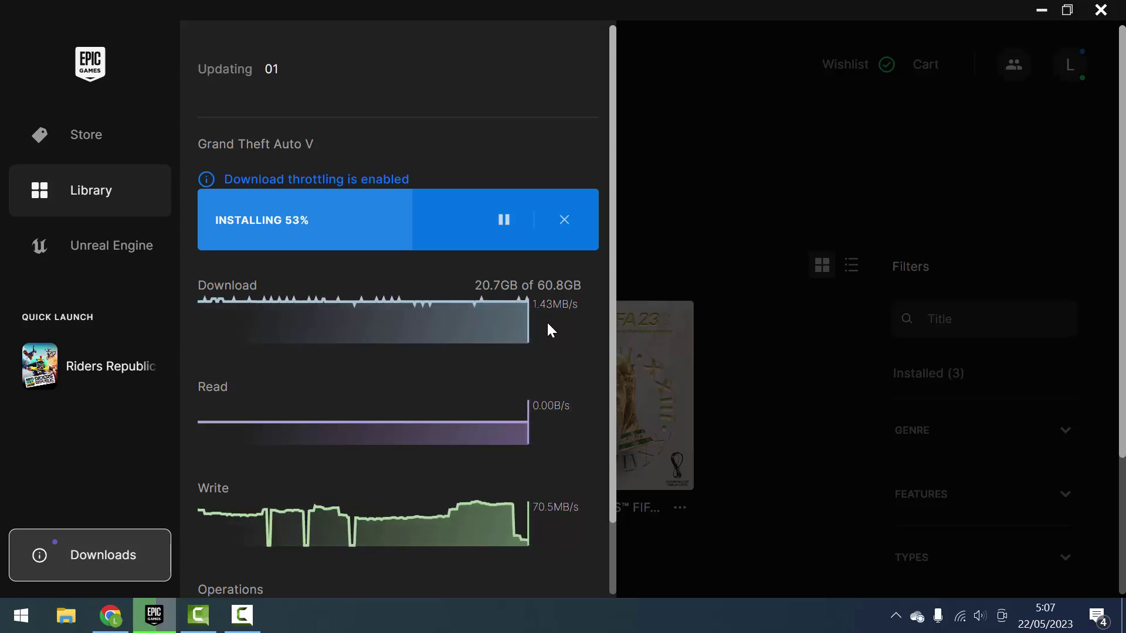
Raise the download throttle limit to 1700 KB/s and check how fast Grand Theft Auto V downloads
click(1086, 84)
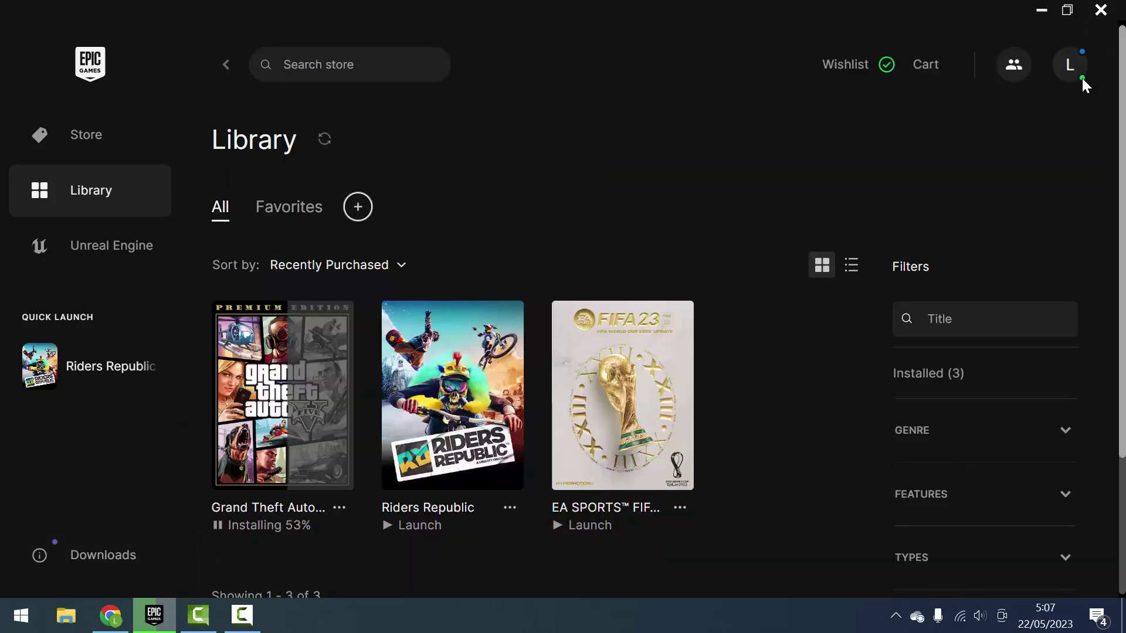
click(1068, 73)
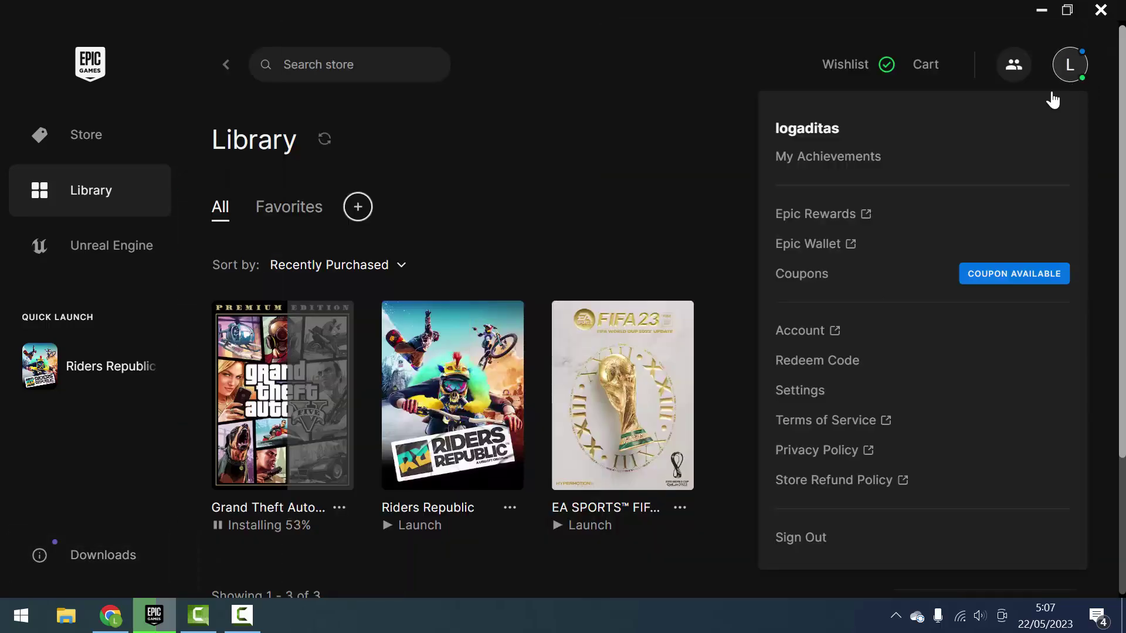
click(858, 399)
scroll(291, 460, down, 4)
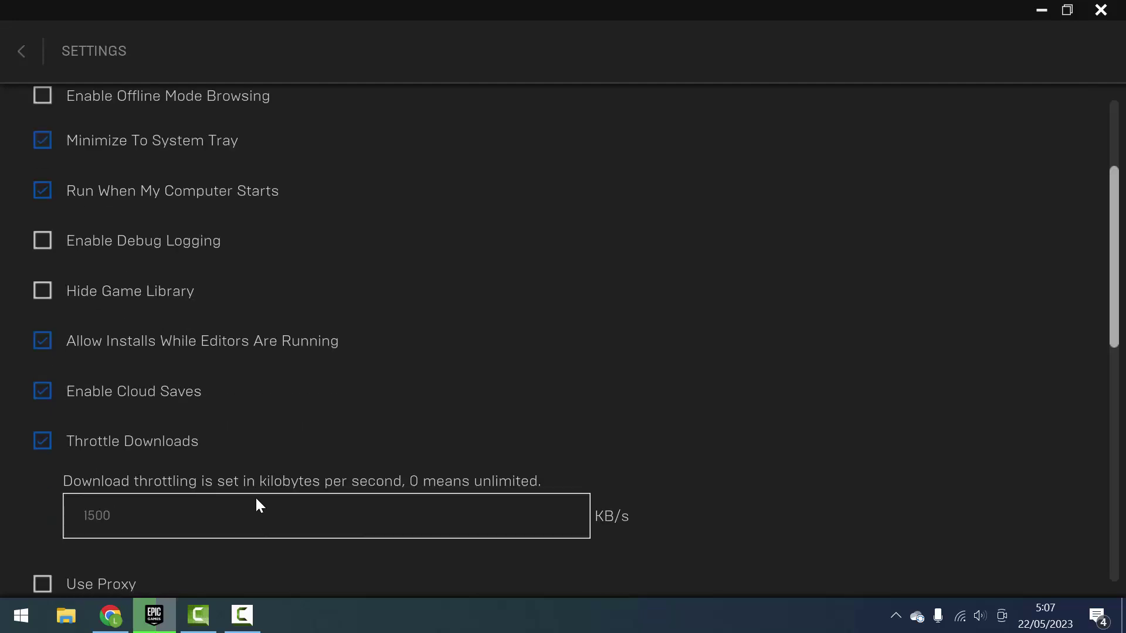
click(195, 509)
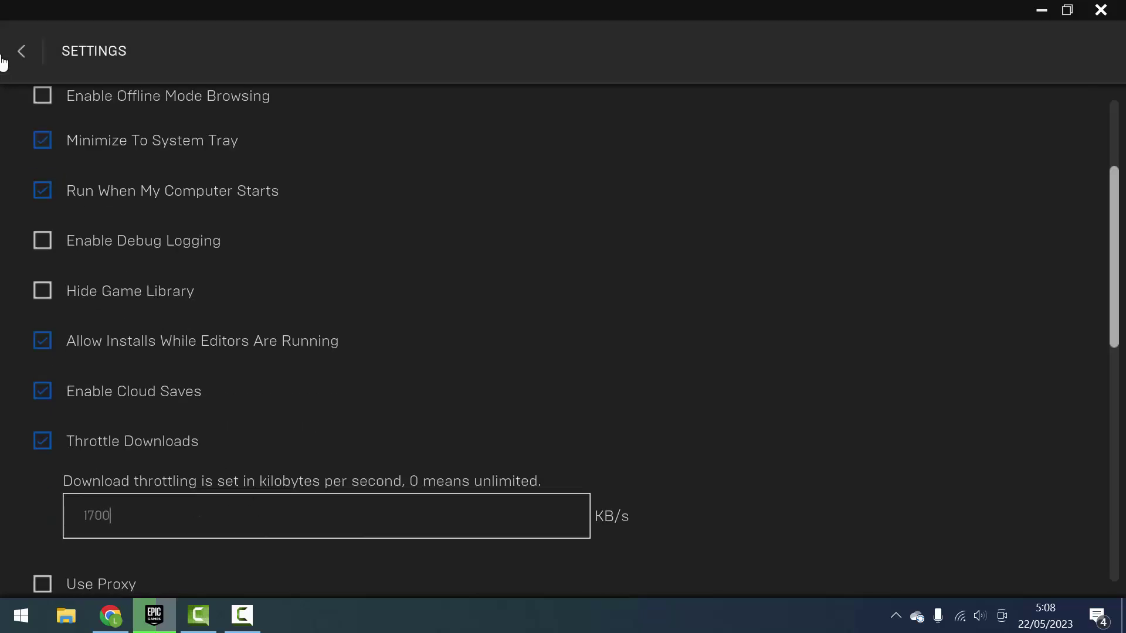
click(24, 54)
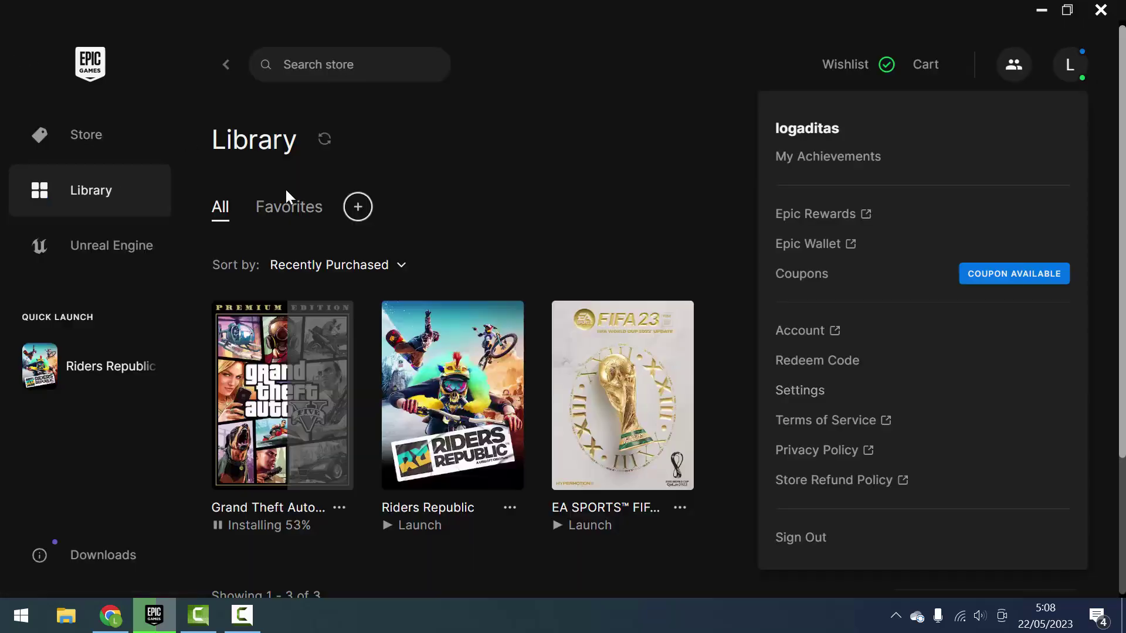
click(89, 575)
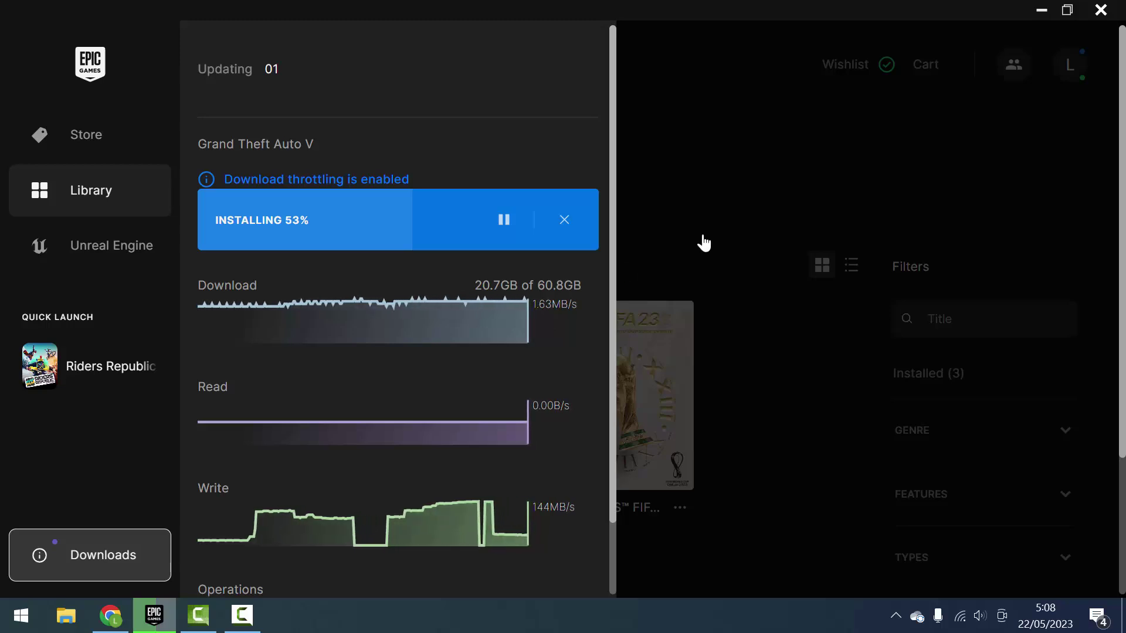
Raise the download throttle limit to 2000 KB/s and check the installation's download speed
click(1078, 76)
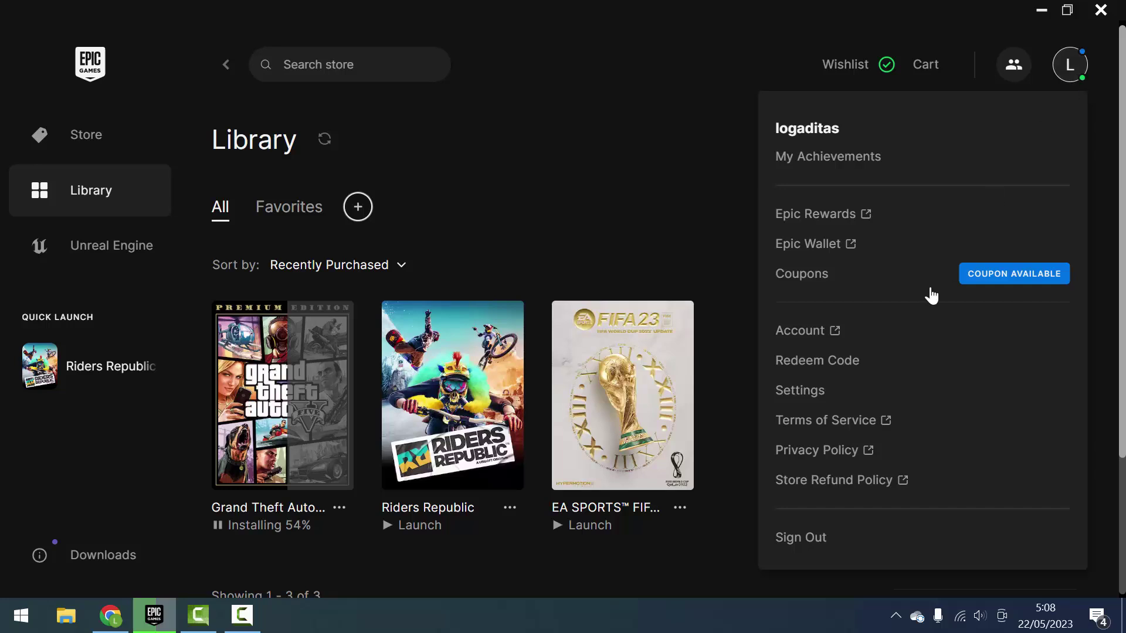
click(864, 390)
scroll(462, 413, down, 4)
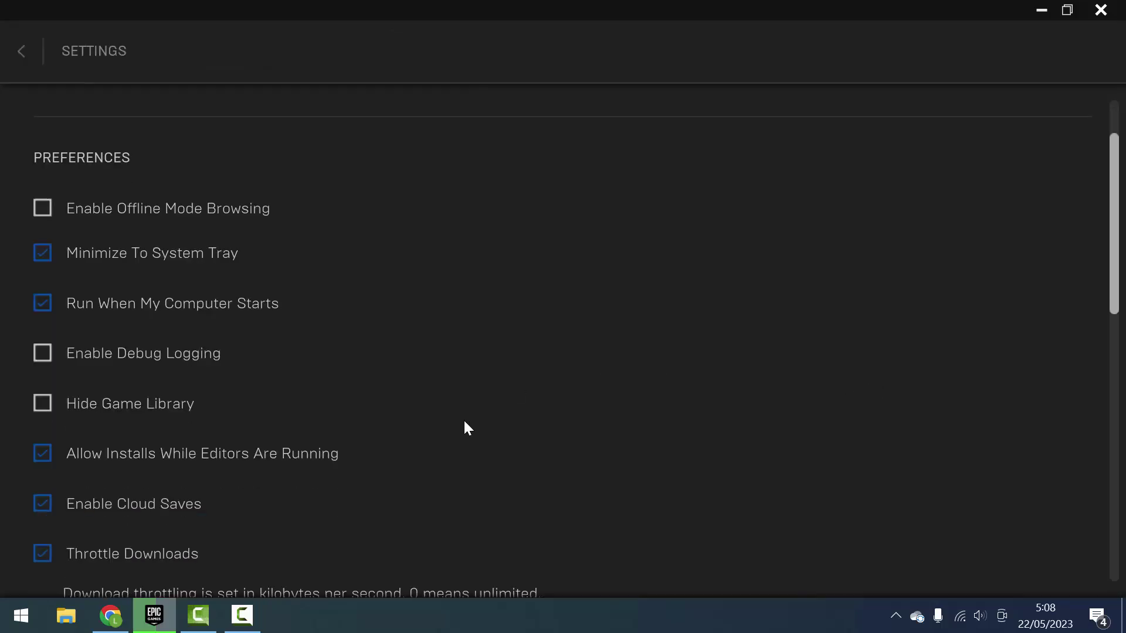
scroll(463, 422, down, 1)
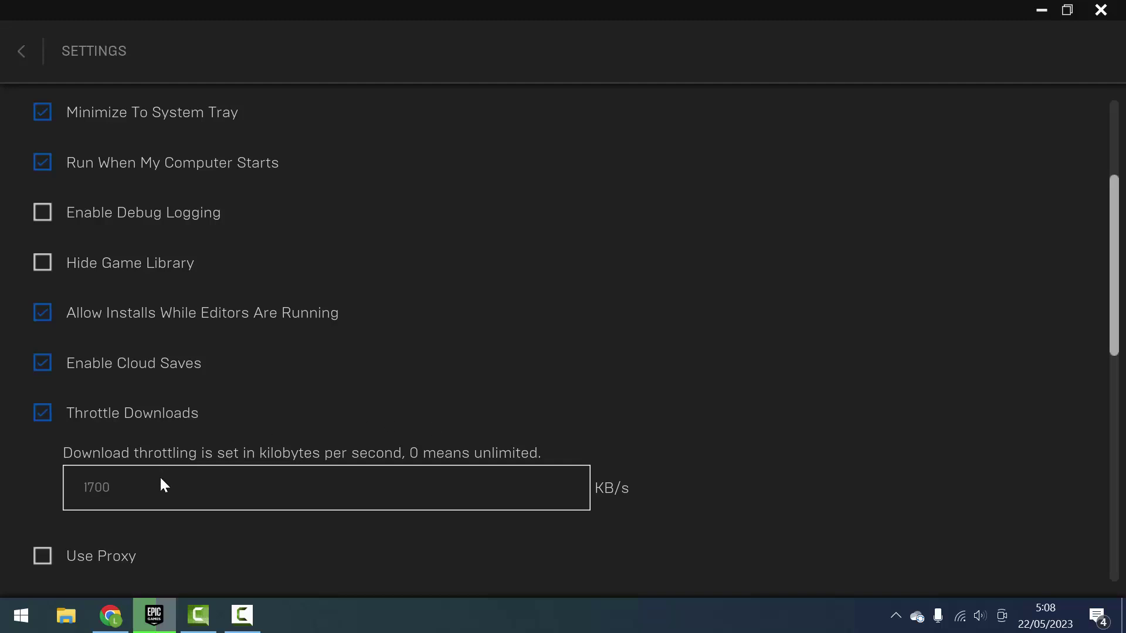
click(129, 490)
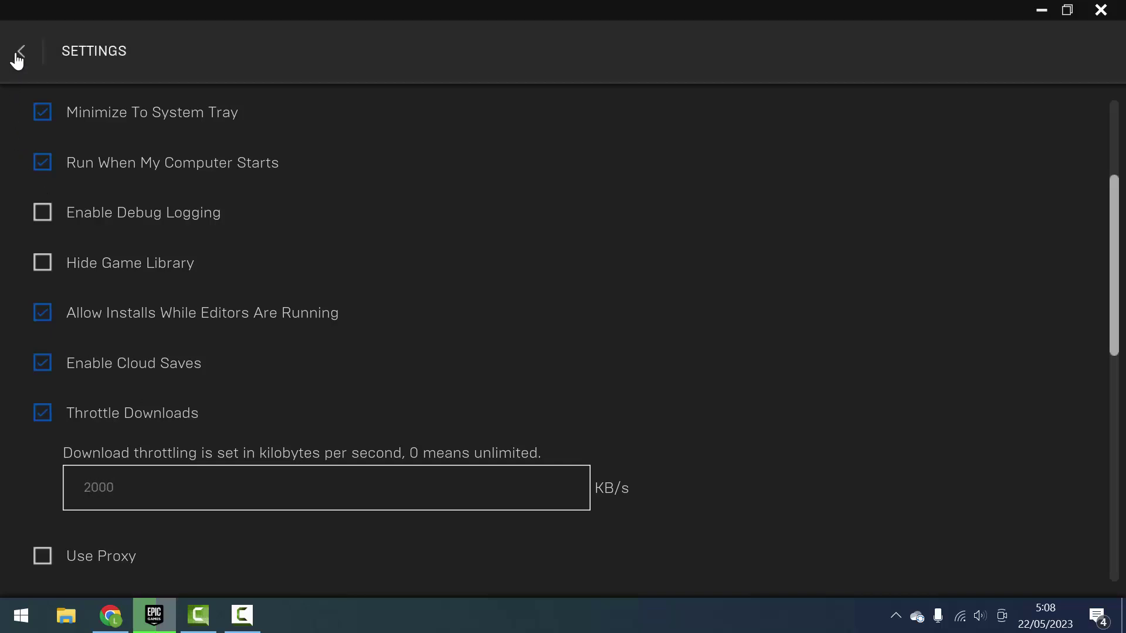
click(22, 59)
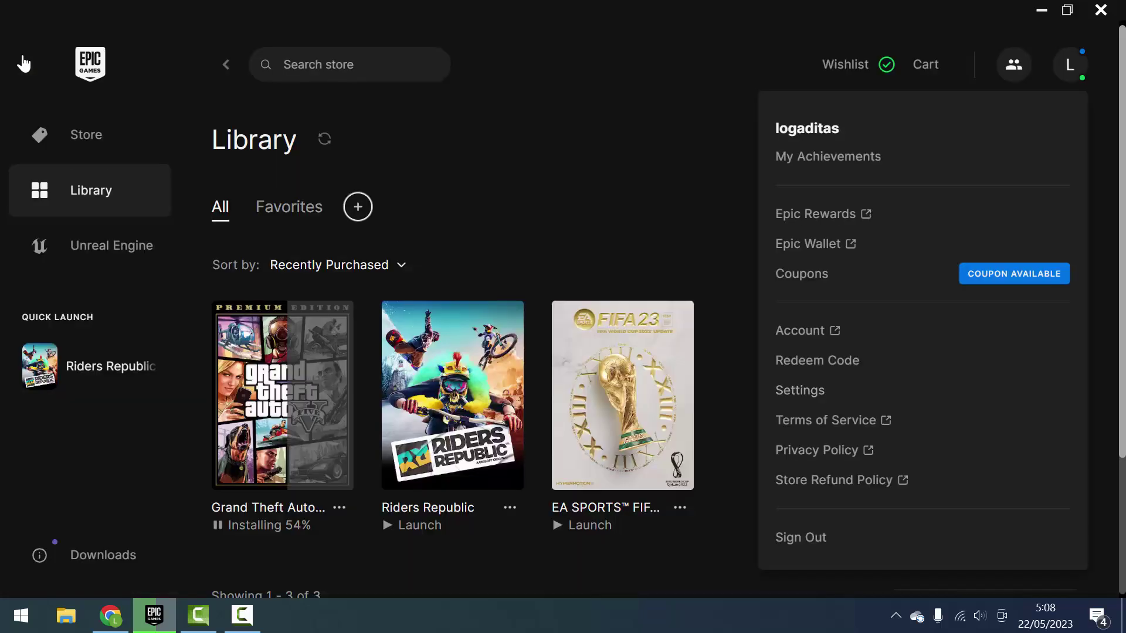
click(124, 575)
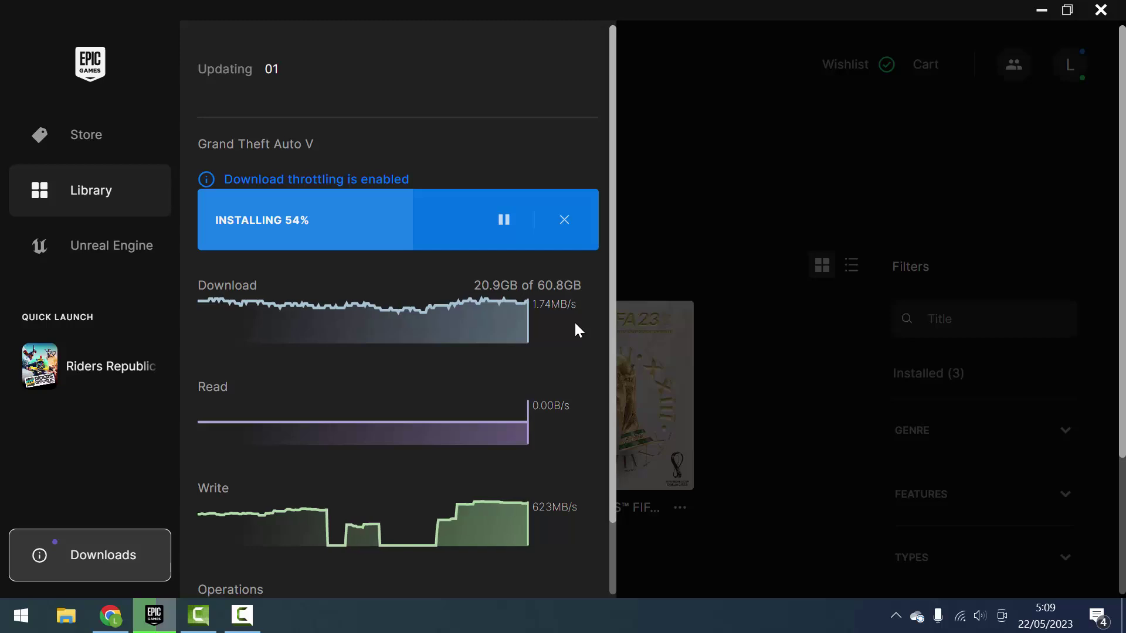
Raise the download throttle limit to 2300 KB/s and check the speed of the running download
click(1082, 82)
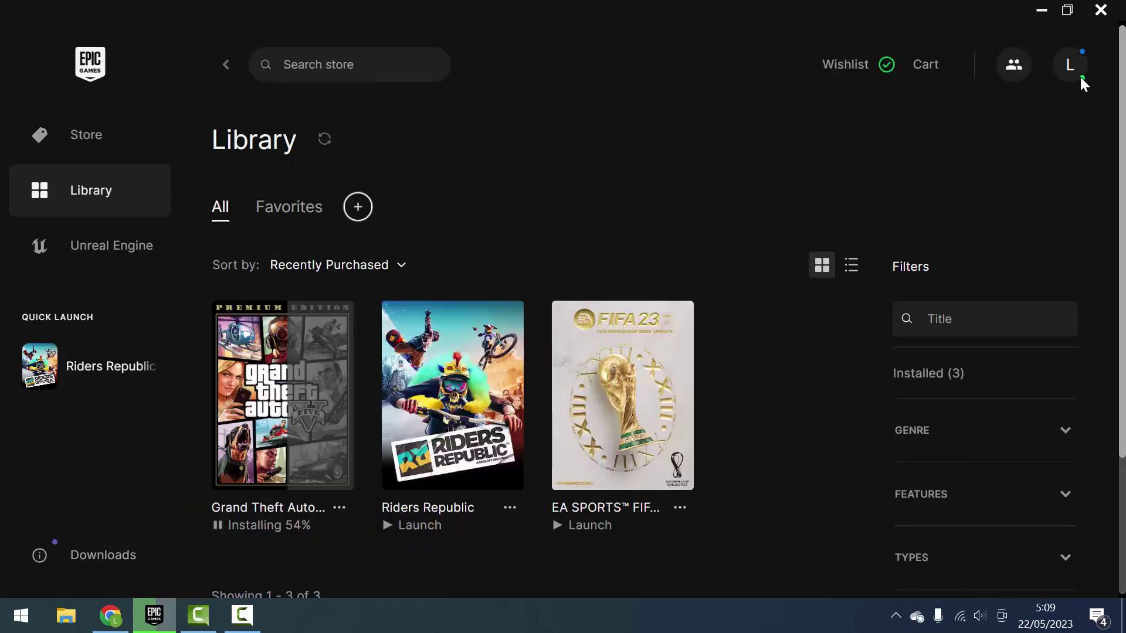
click(1073, 77)
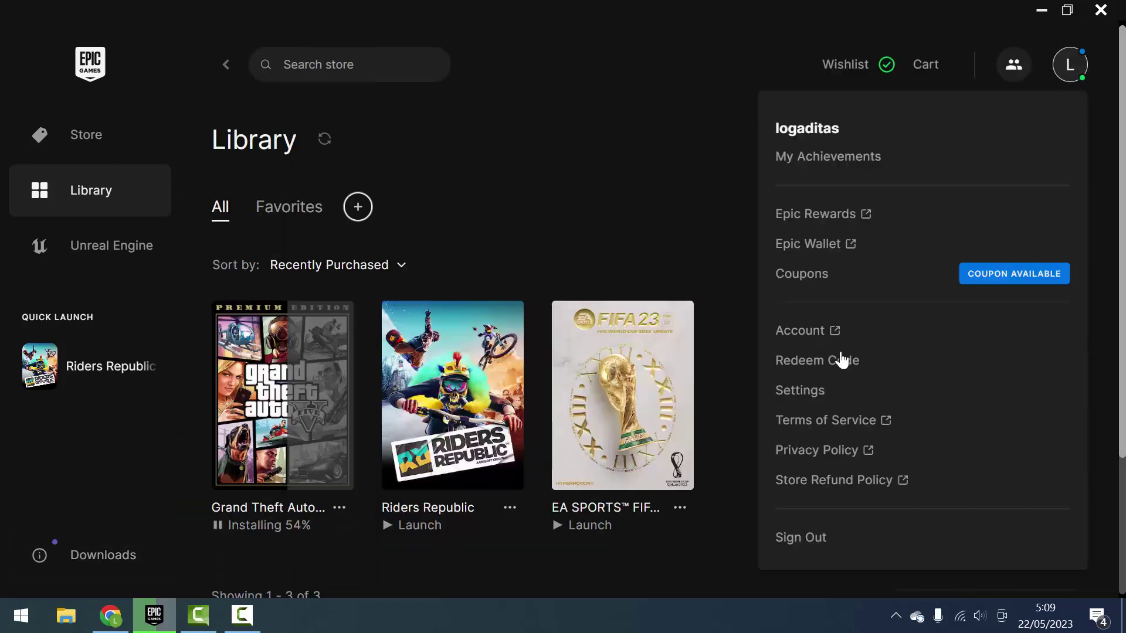
click(835, 391)
scroll(332, 392, down, 5)
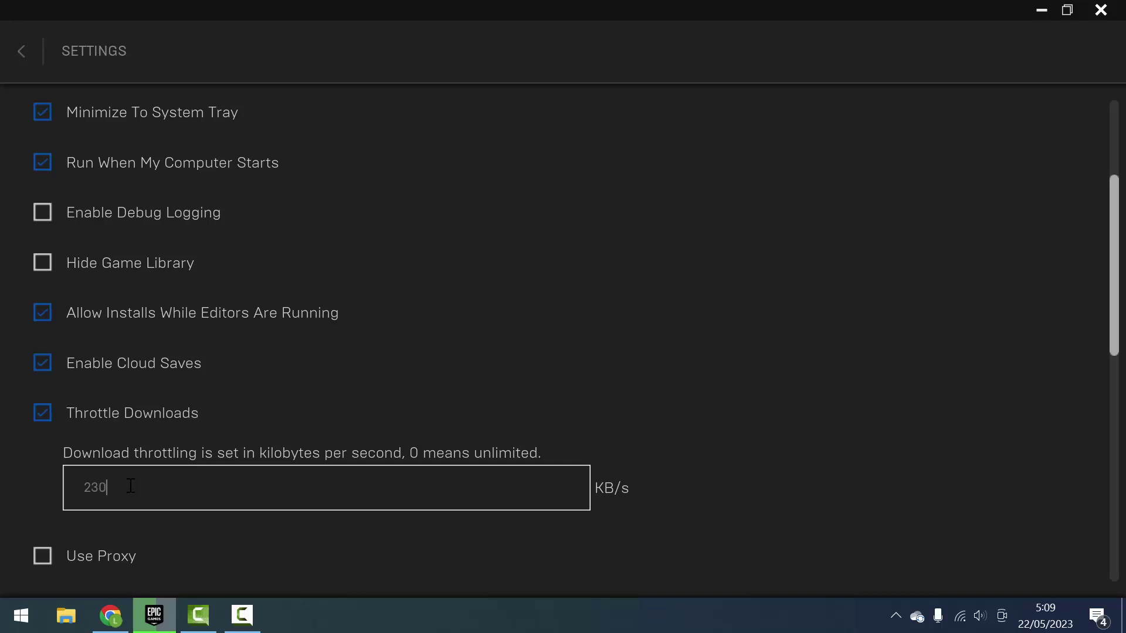
click(18, 51)
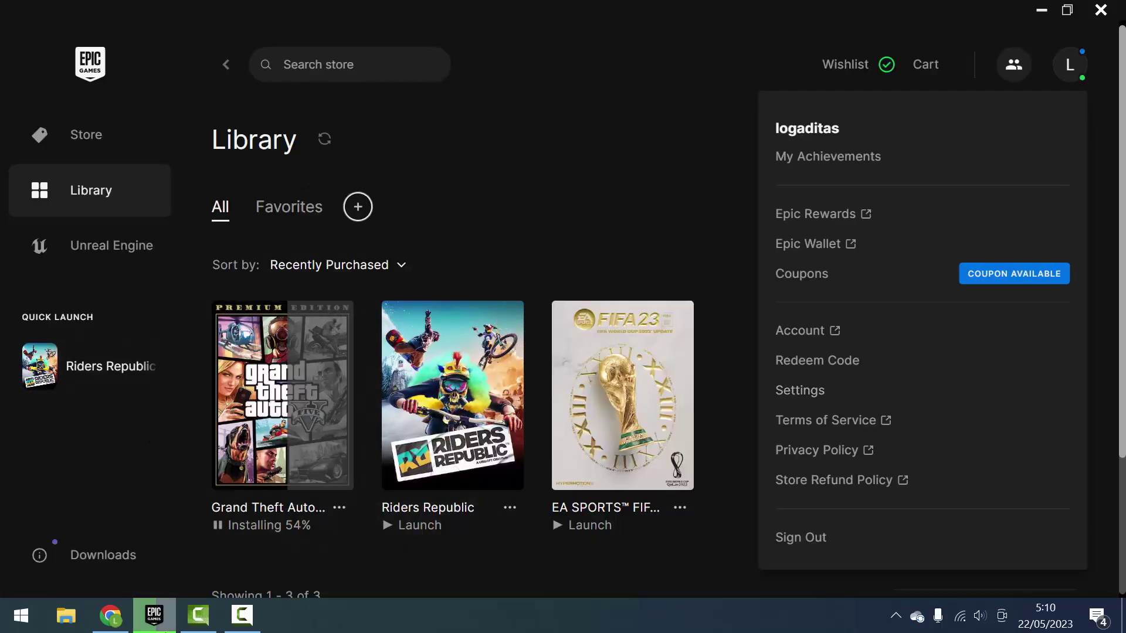
click(101, 553)
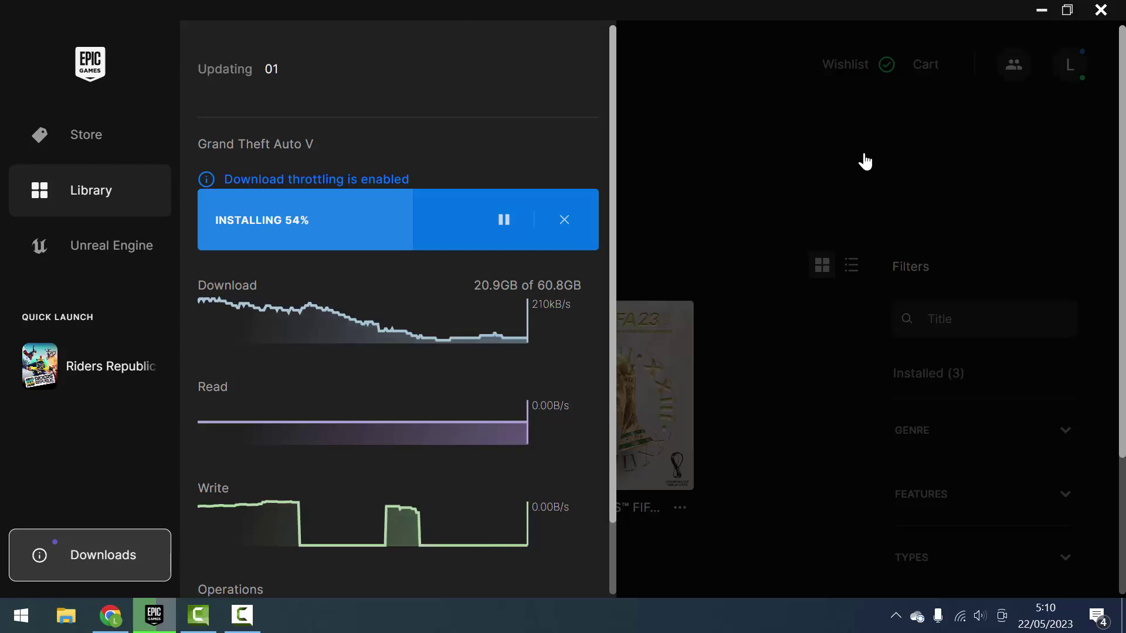
Lower the download throttle limit to 1500 KB/s and check the Grand Theft Auto V download speed again
click(1078, 77)
click(1071, 70)
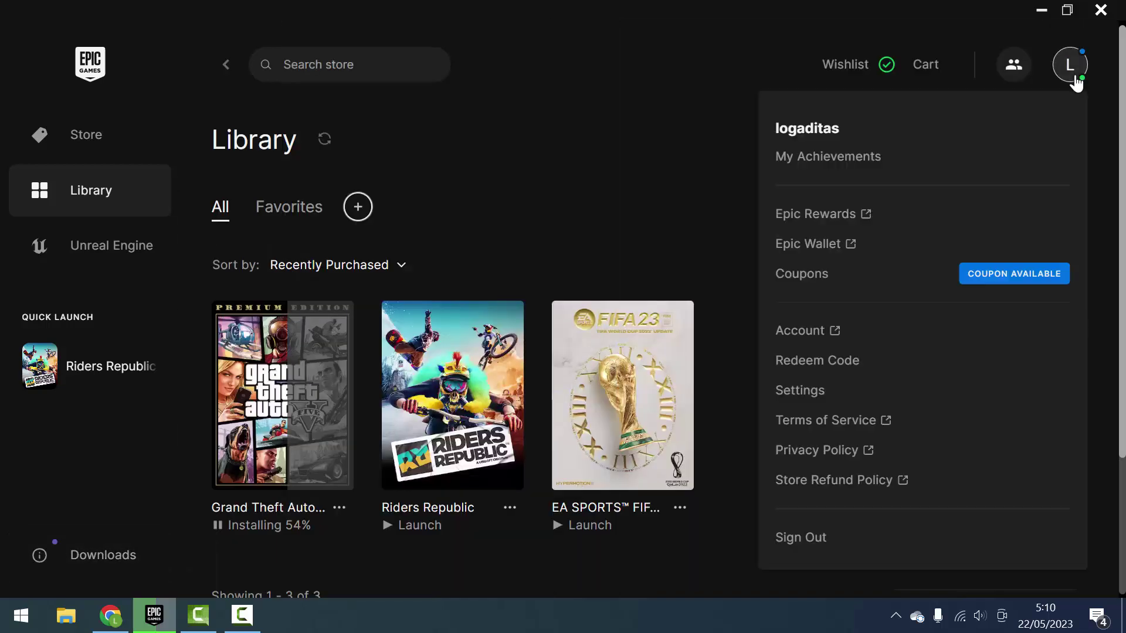
click(852, 394)
scroll(177, 498, down, 4)
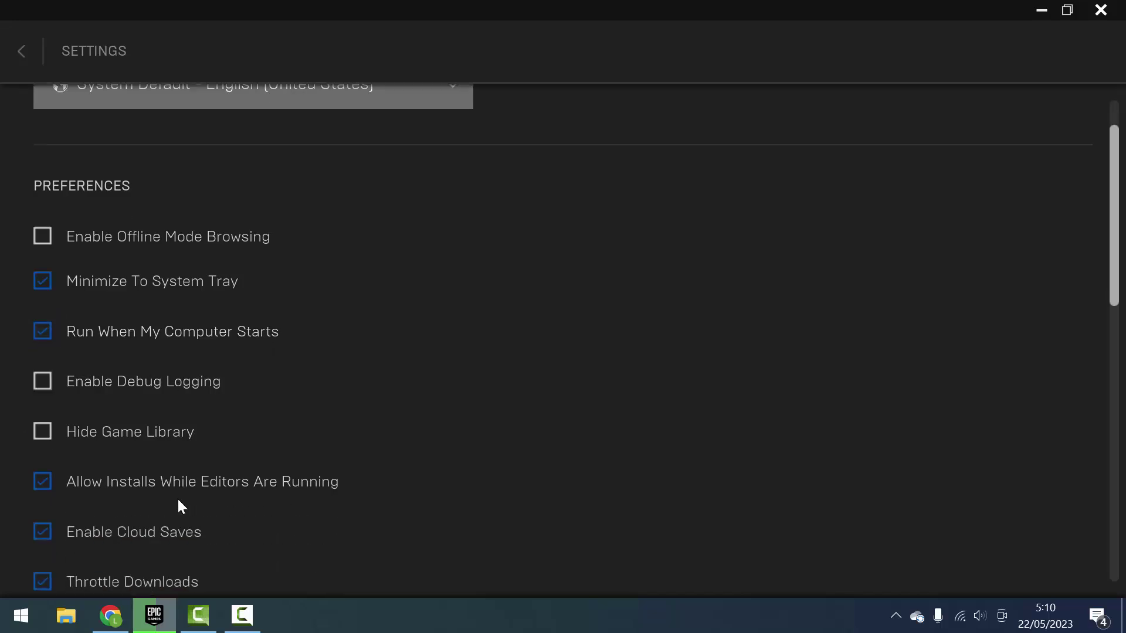
click(178, 499)
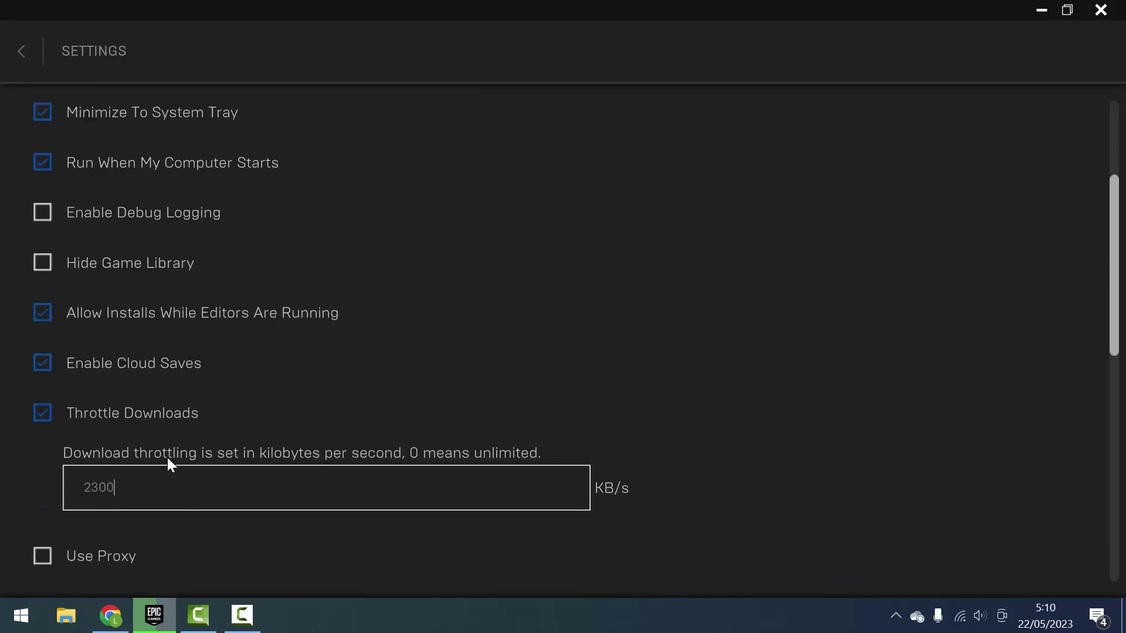
key(BackSpace)
key(BackSpace)
key(BackSpace)
key(BackSpace)
text(150)
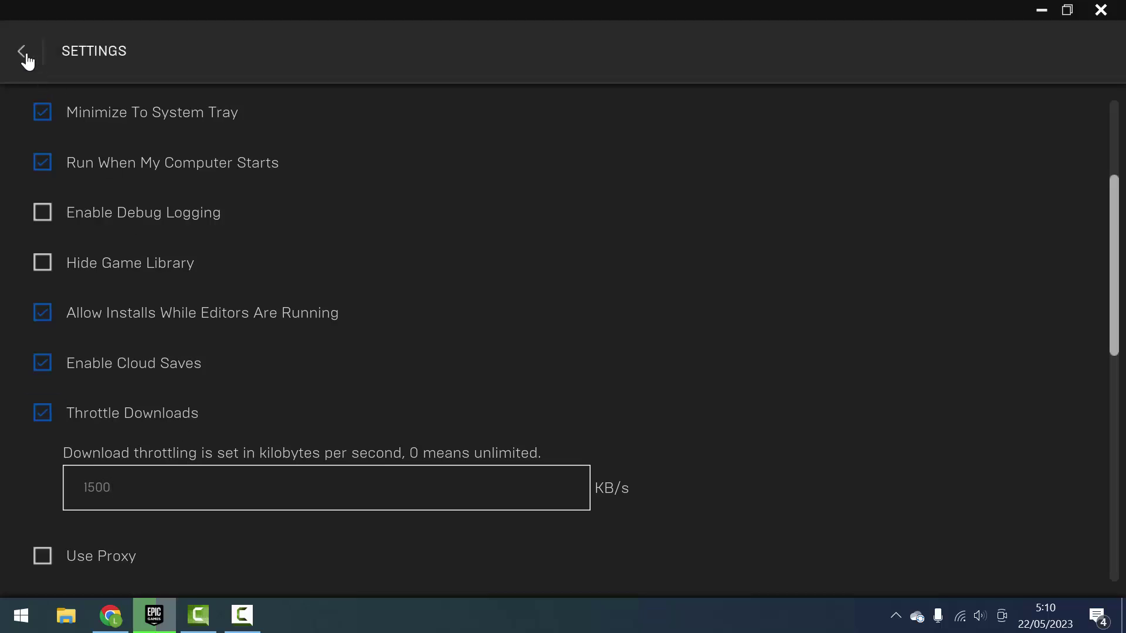
click(22, 53)
click(89, 561)
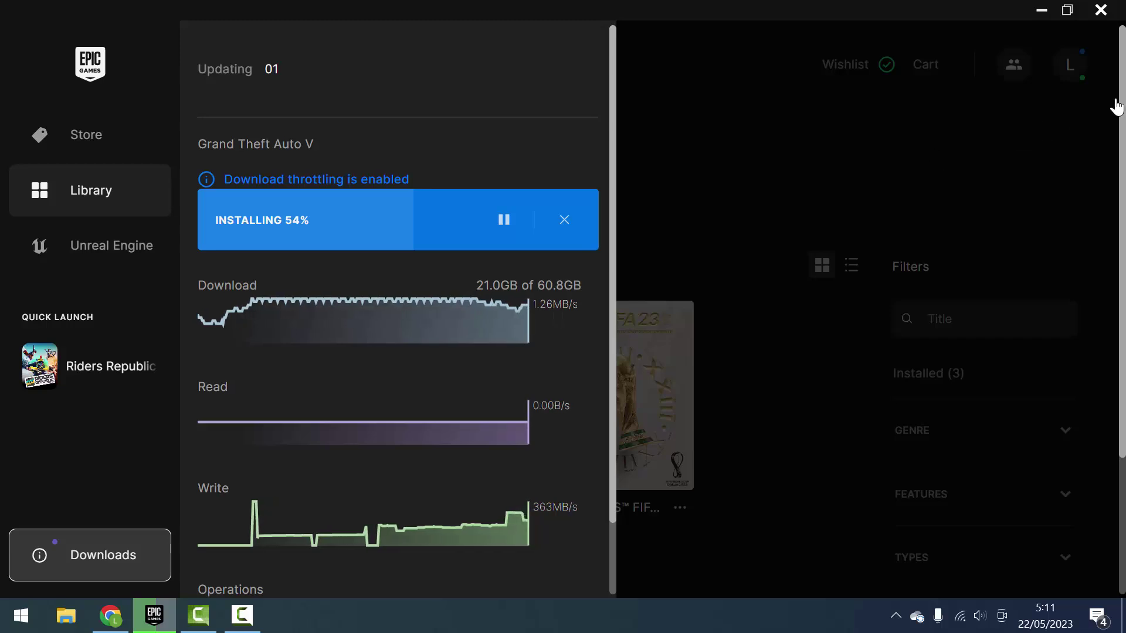
Raise the download throttle limit to 1800 KB/s and check the download speed of Grand Theft Auto V
click(1078, 84)
click(1073, 81)
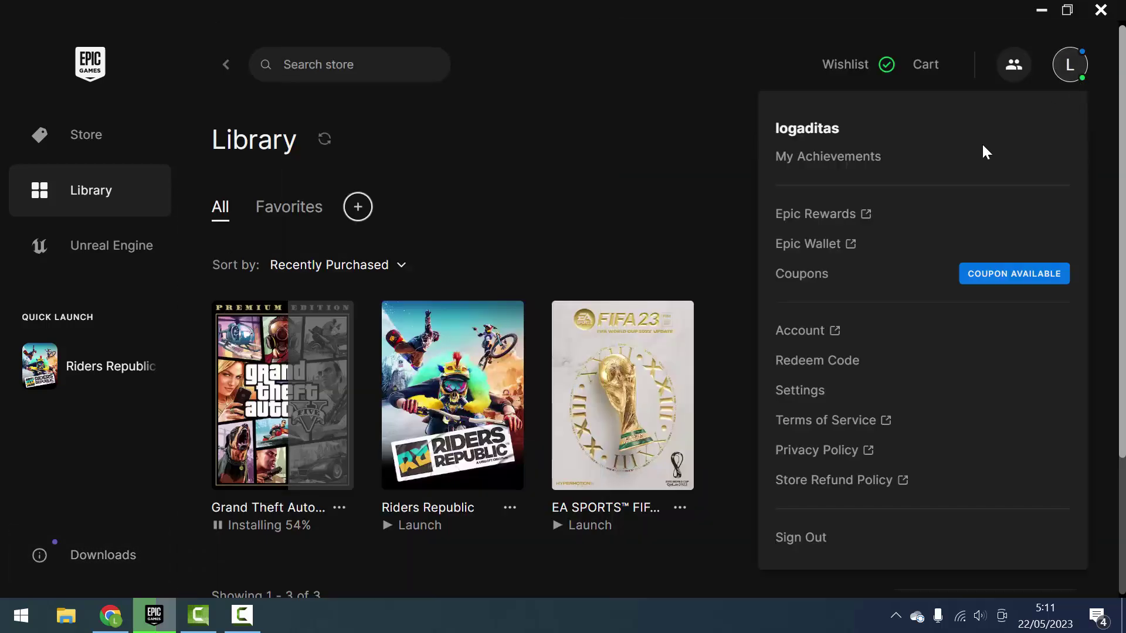
click(803, 390)
scroll(422, 399, down, 5)
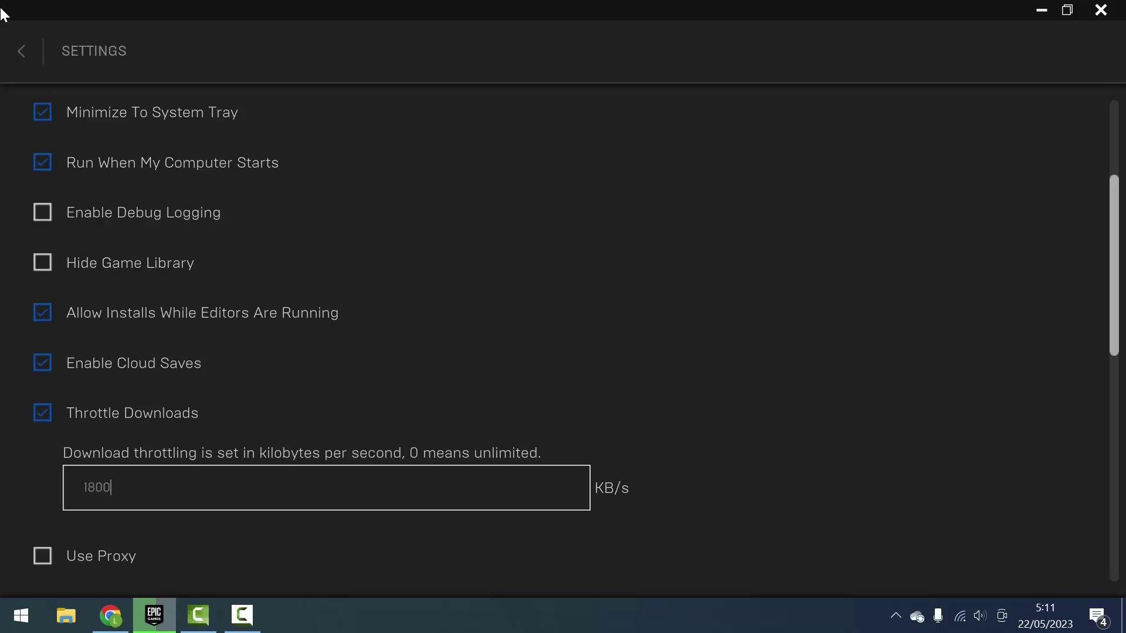
click(20, 52)
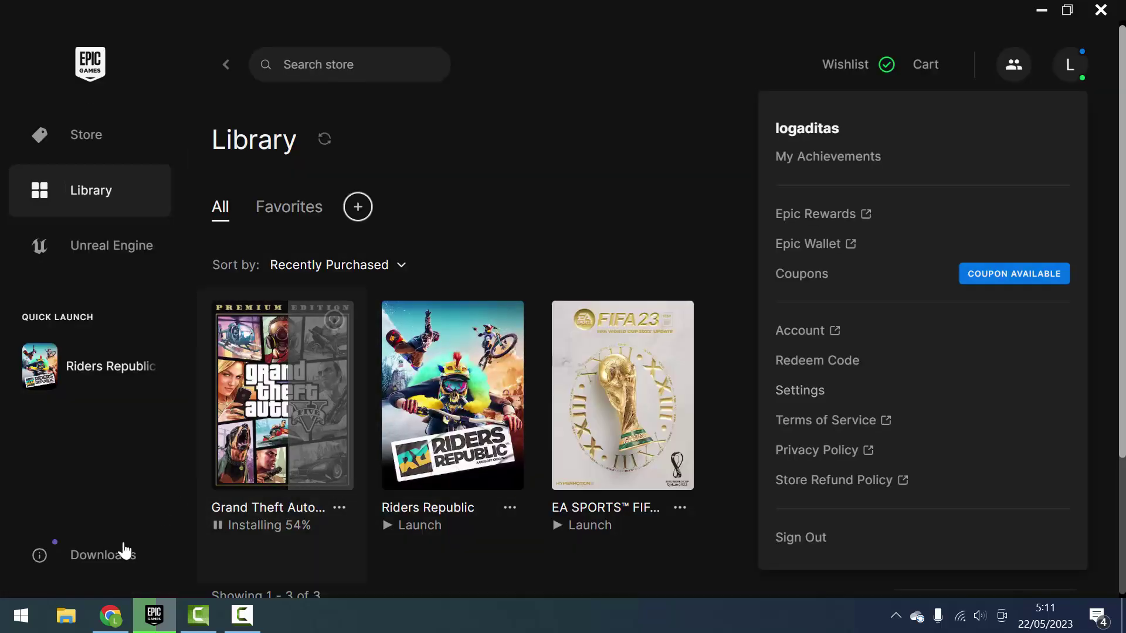
click(115, 567)
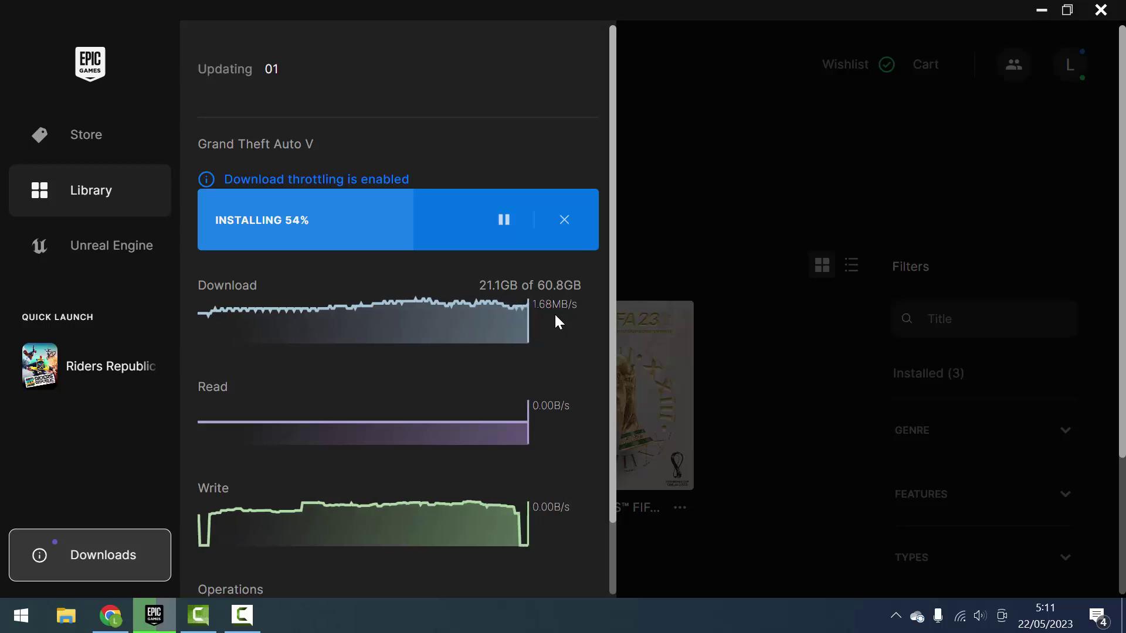
Clear the download throttle limit value and check how fast Grand Theft Auto V downloads without it
click(1072, 83)
click(1074, 79)
click(836, 393)
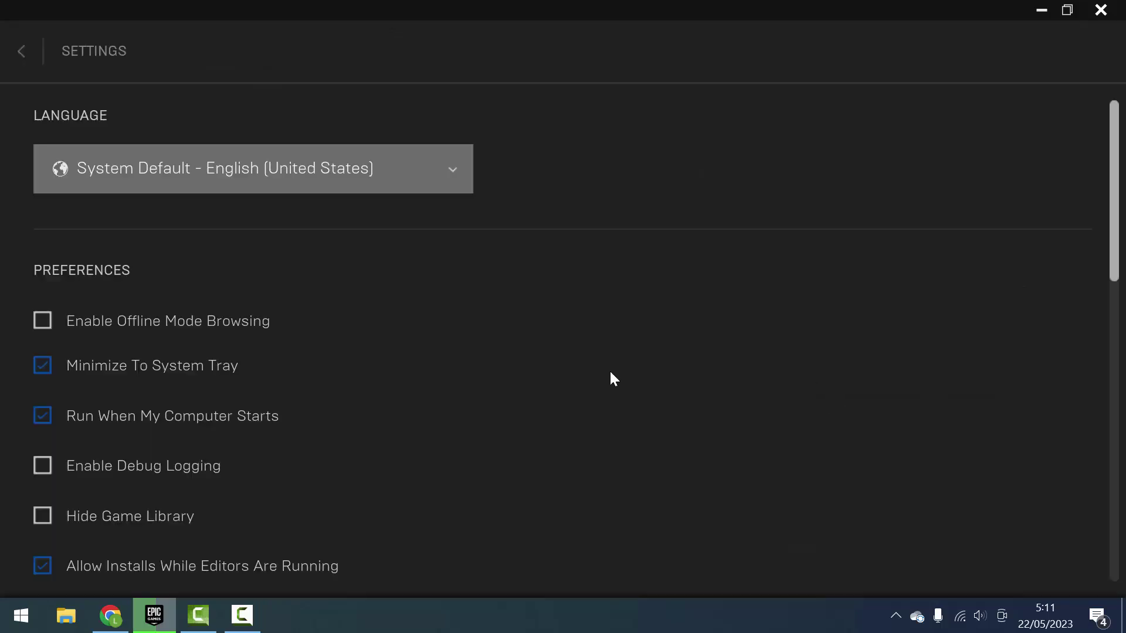
scroll(494, 369, down, 4)
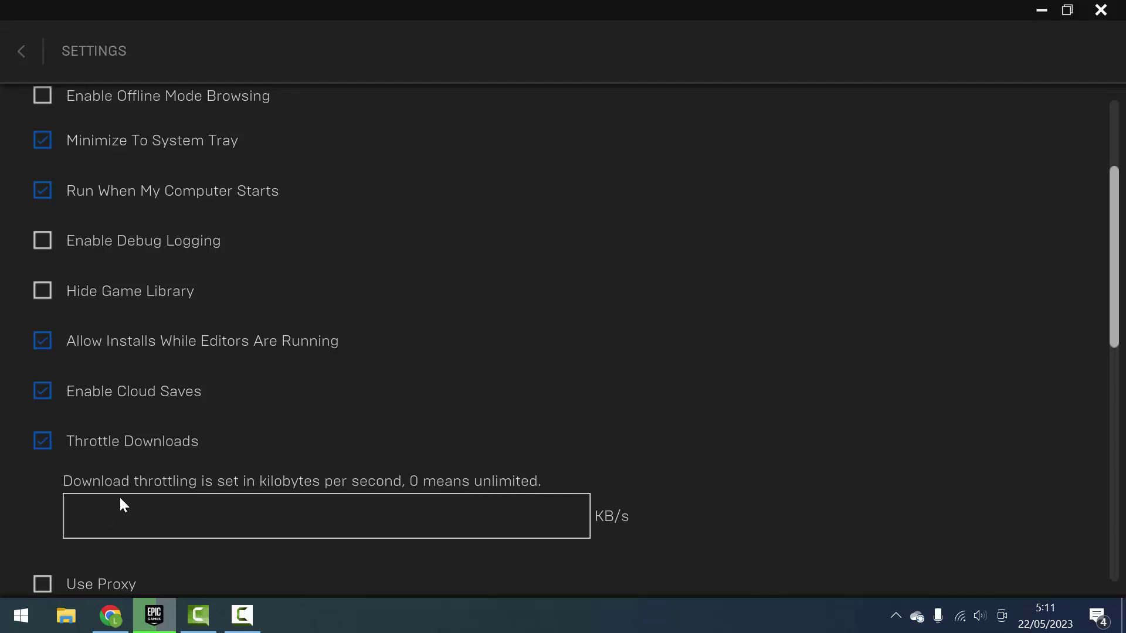
click(21, 55)
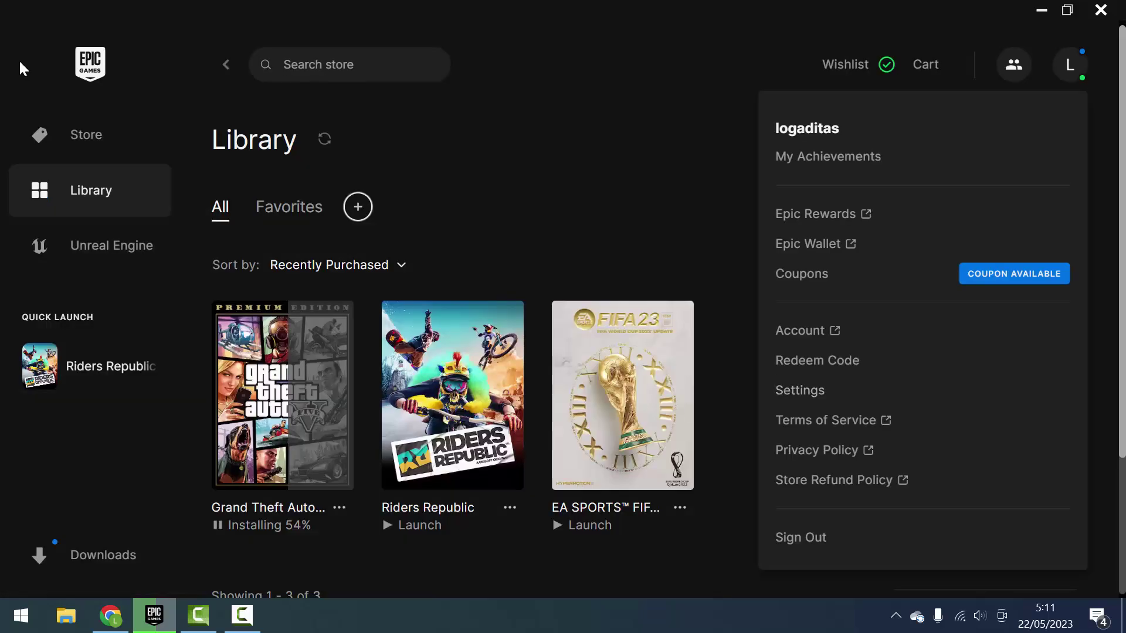
click(114, 556)
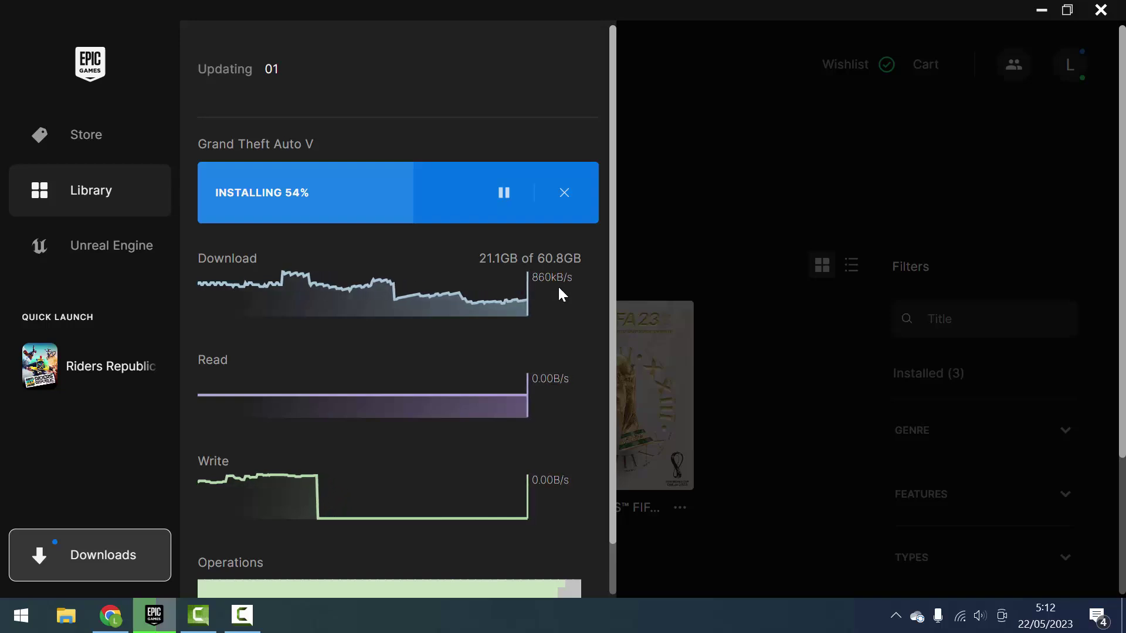
Turn download throttling off and on again, set its limit to 1900 KB/s, and check the Grand Theft Auto V download speed
click(1085, 77)
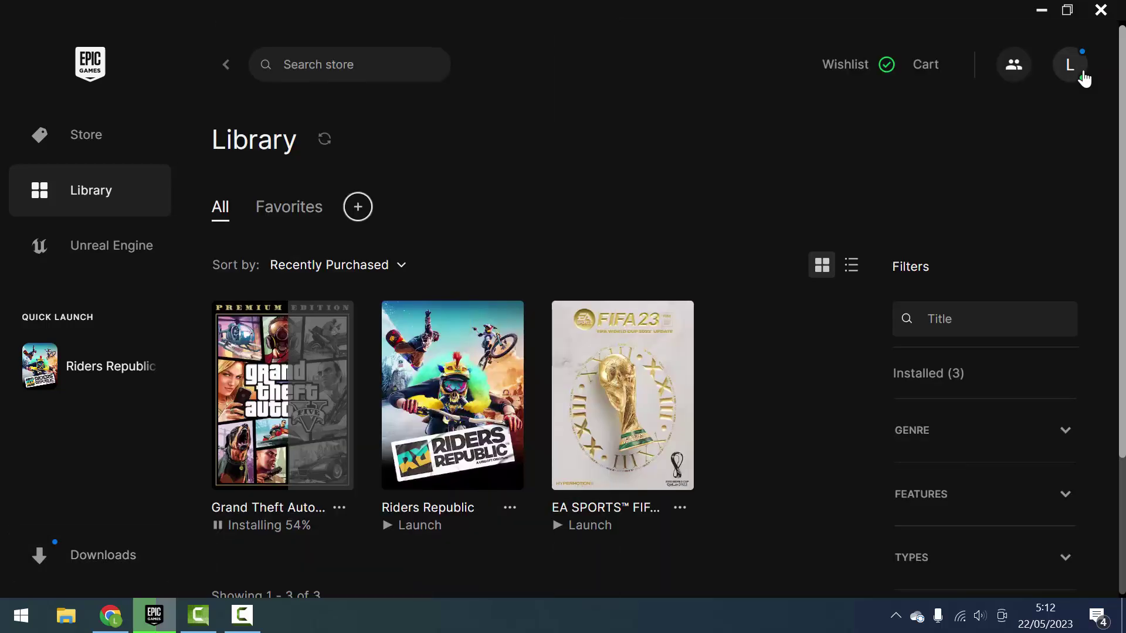
click(1074, 82)
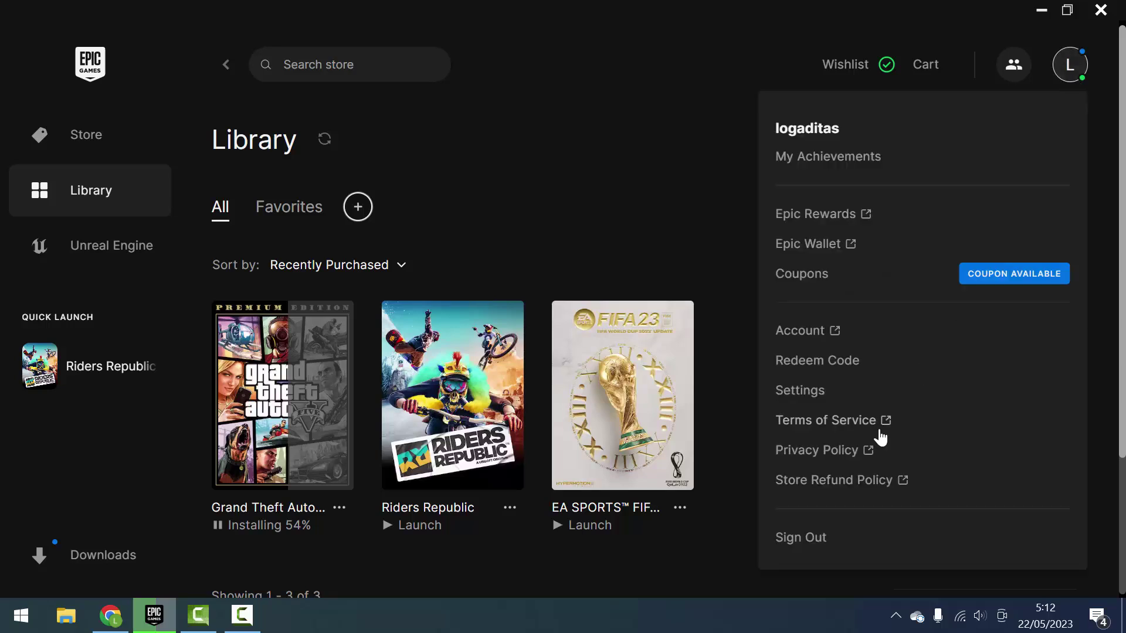
click(859, 404)
scroll(367, 438, down, 4)
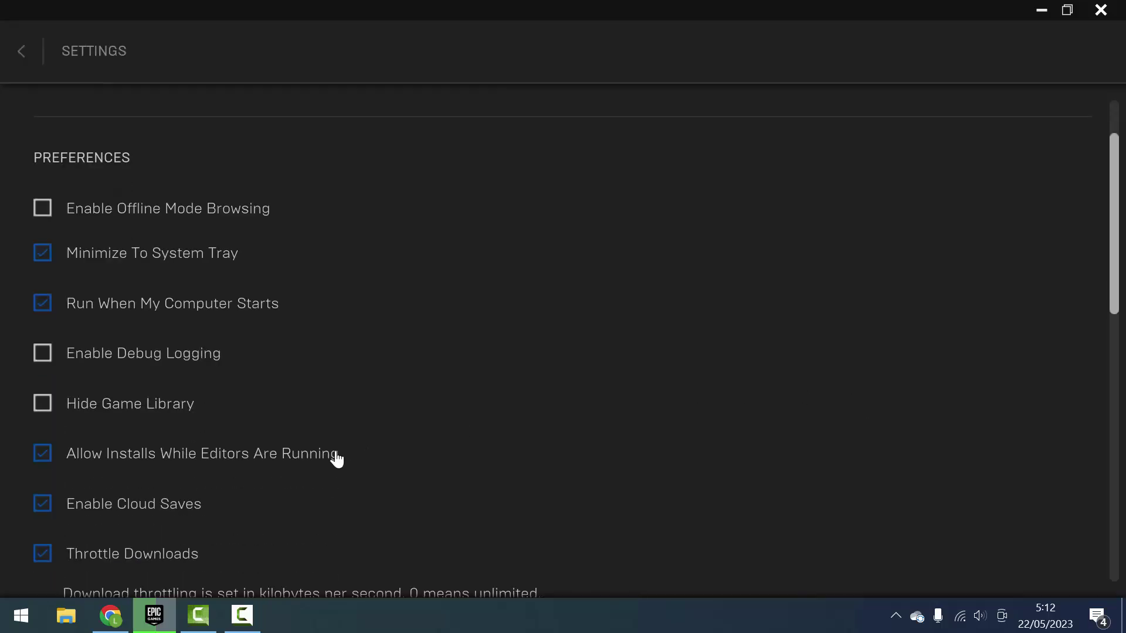
click(43, 448)
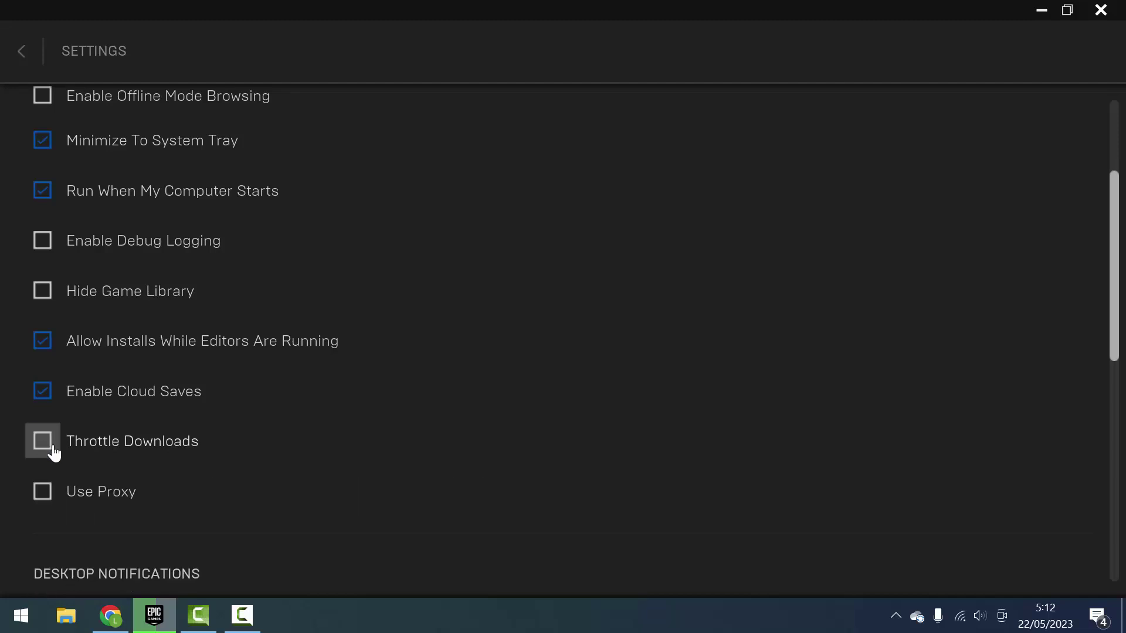
click(44, 444)
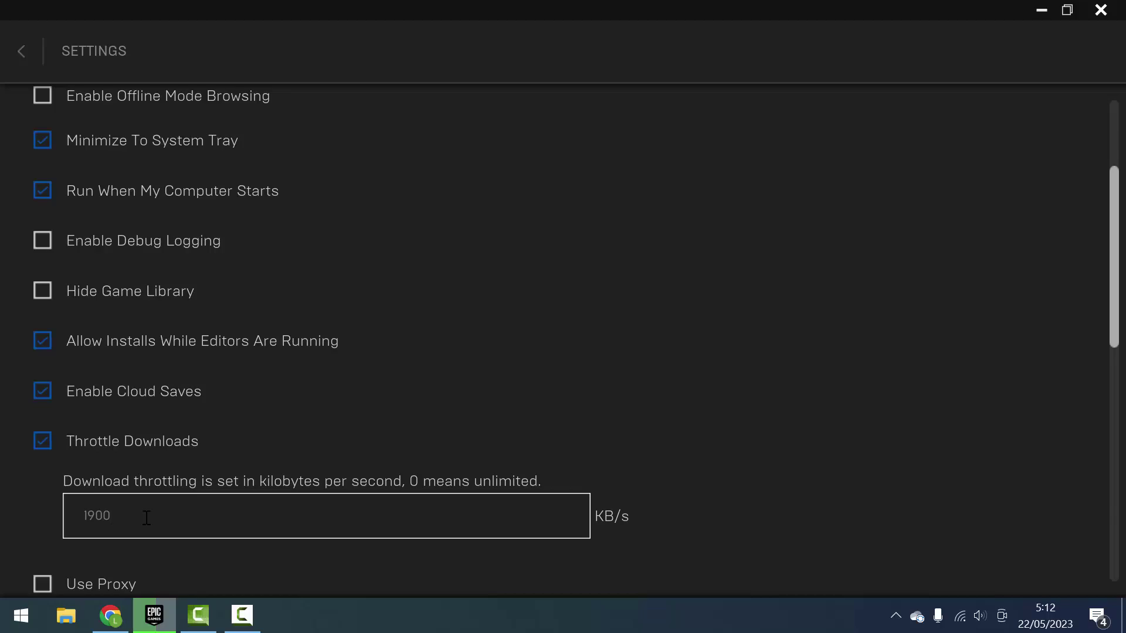
click(21, 51)
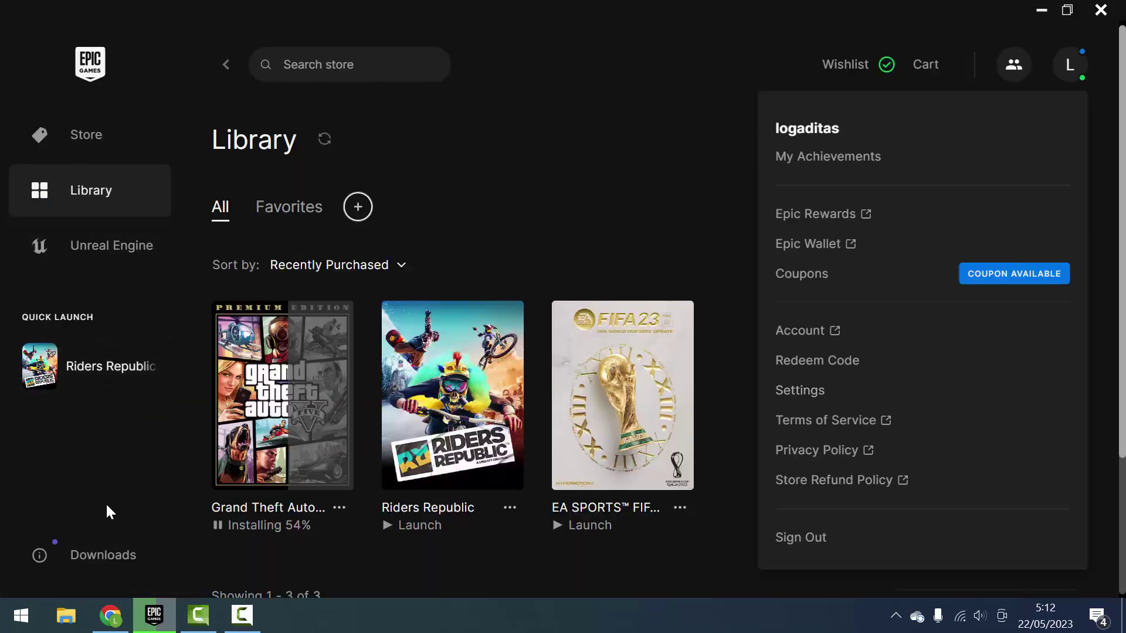
click(111, 560)
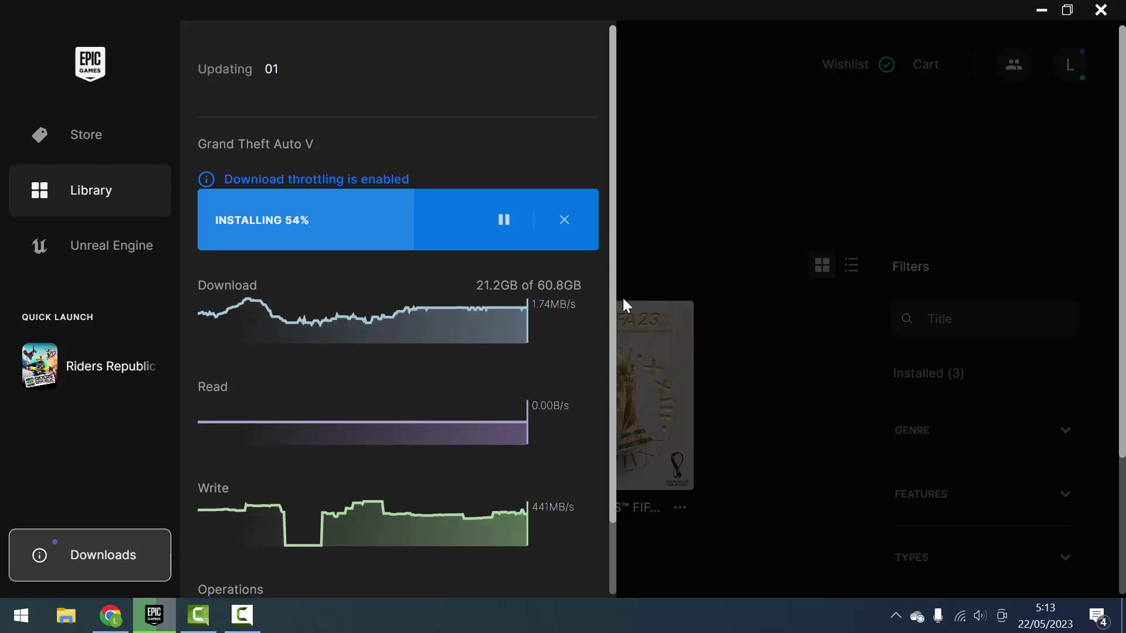
Try another value for the download throttle limit and check its effect on the running installation's download speed
click(1059, 81)
click(1076, 69)
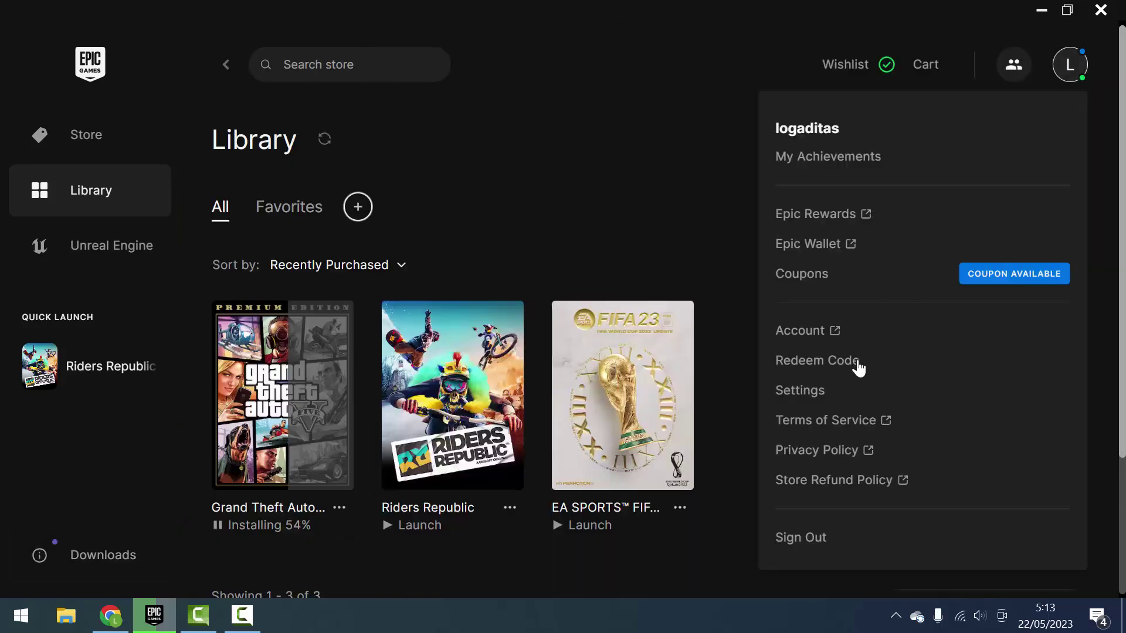
click(850, 382)
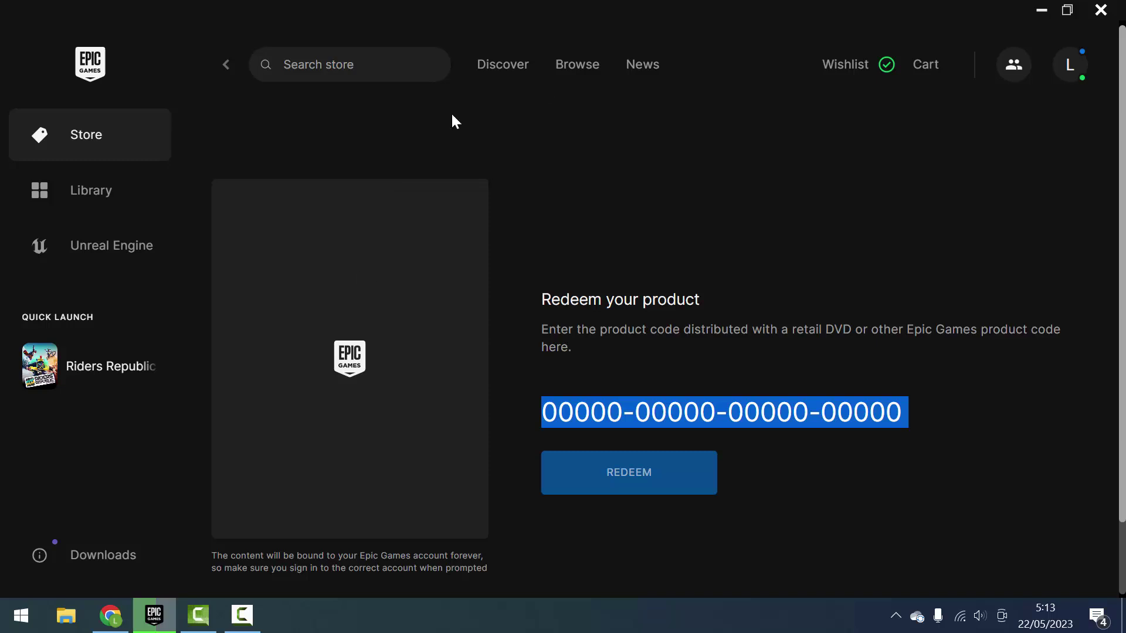
click(1075, 69)
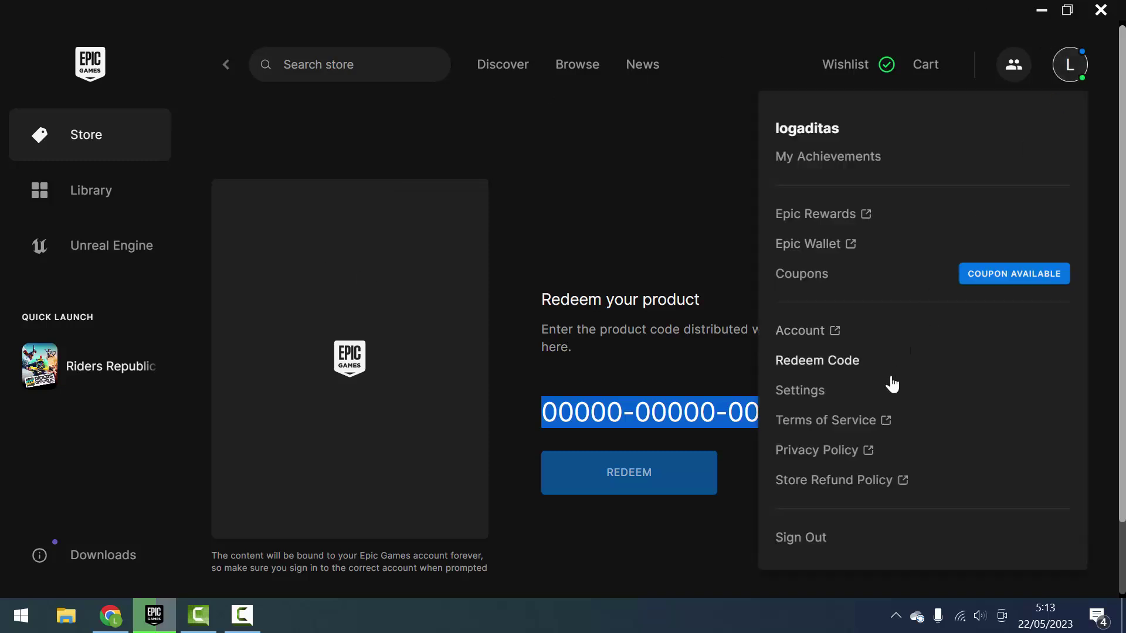
click(886, 400)
scroll(326, 434, down, 5)
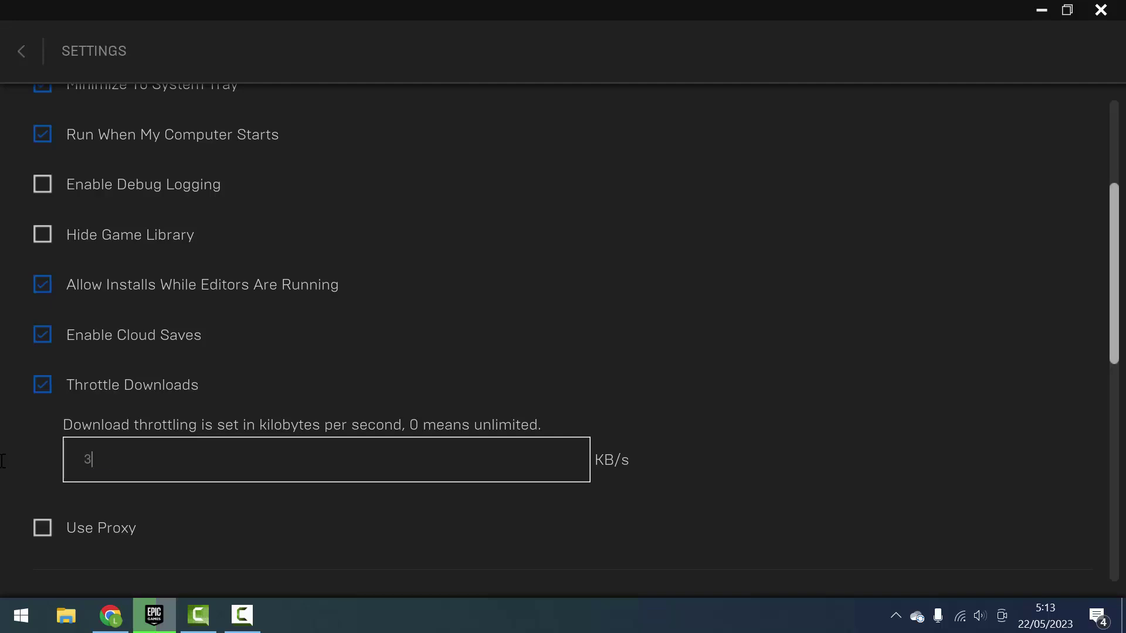
click(22, 53)
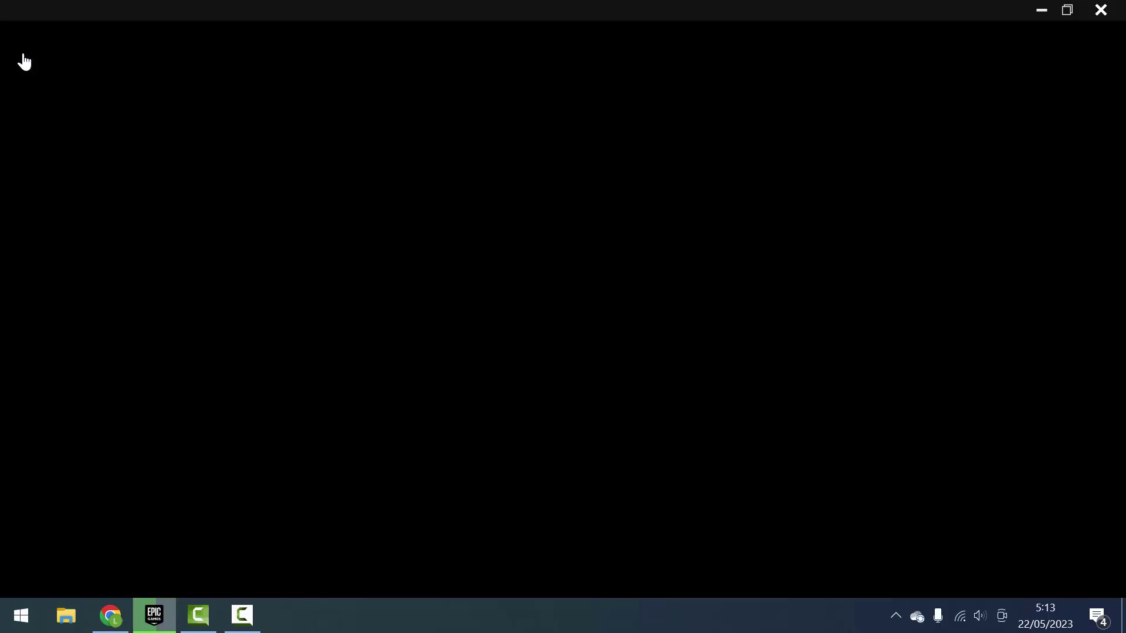
click(107, 556)
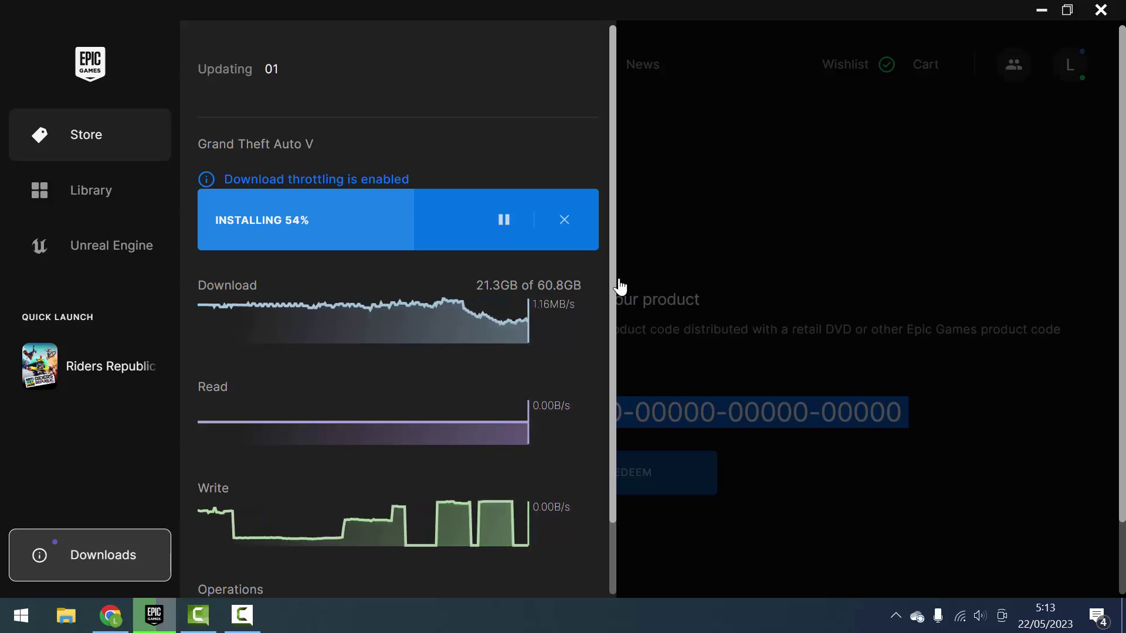
Set the download throttle limit back to 1900 KB/s and check the Grand Theft Auto V download again
click(1071, 81)
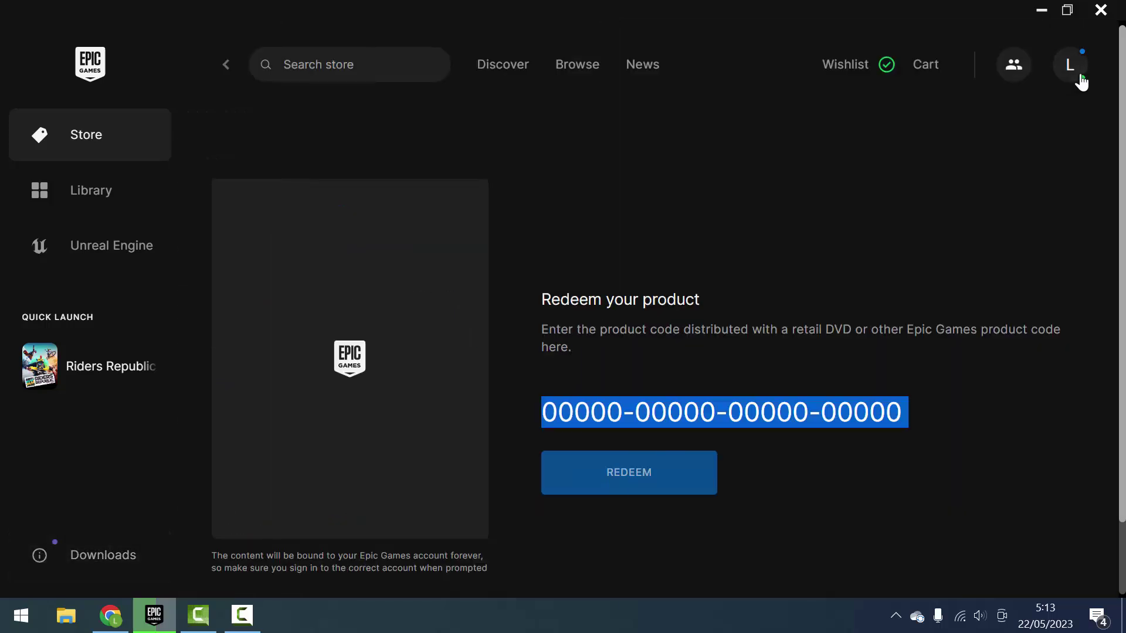
click(1067, 79)
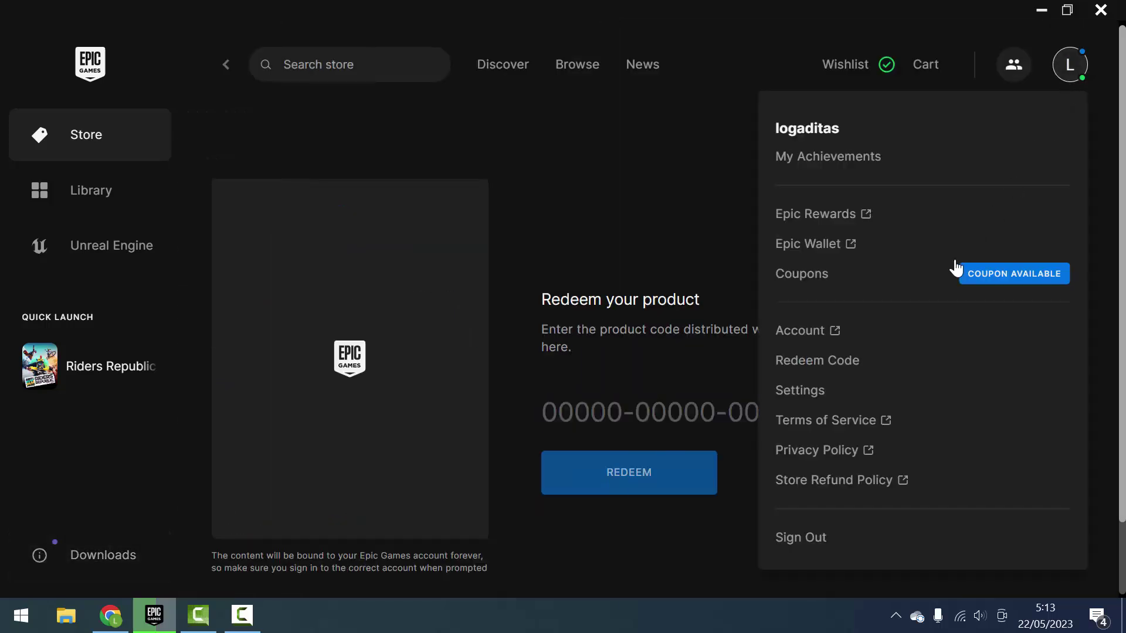
click(860, 399)
scroll(262, 495, down, 3)
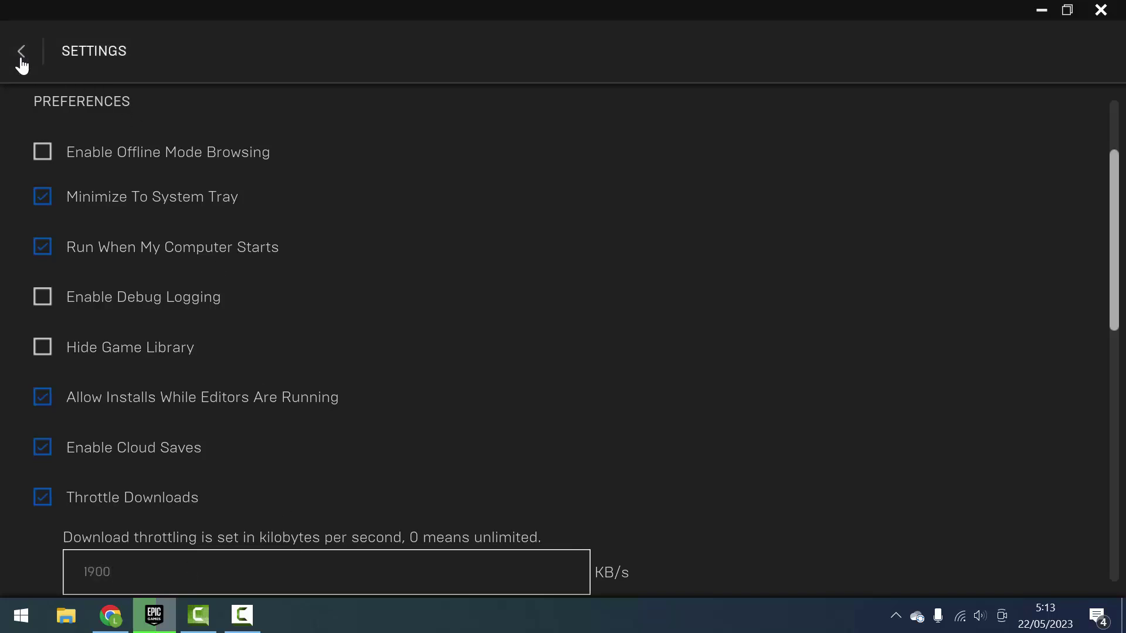
click(21, 53)
click(137, 576)
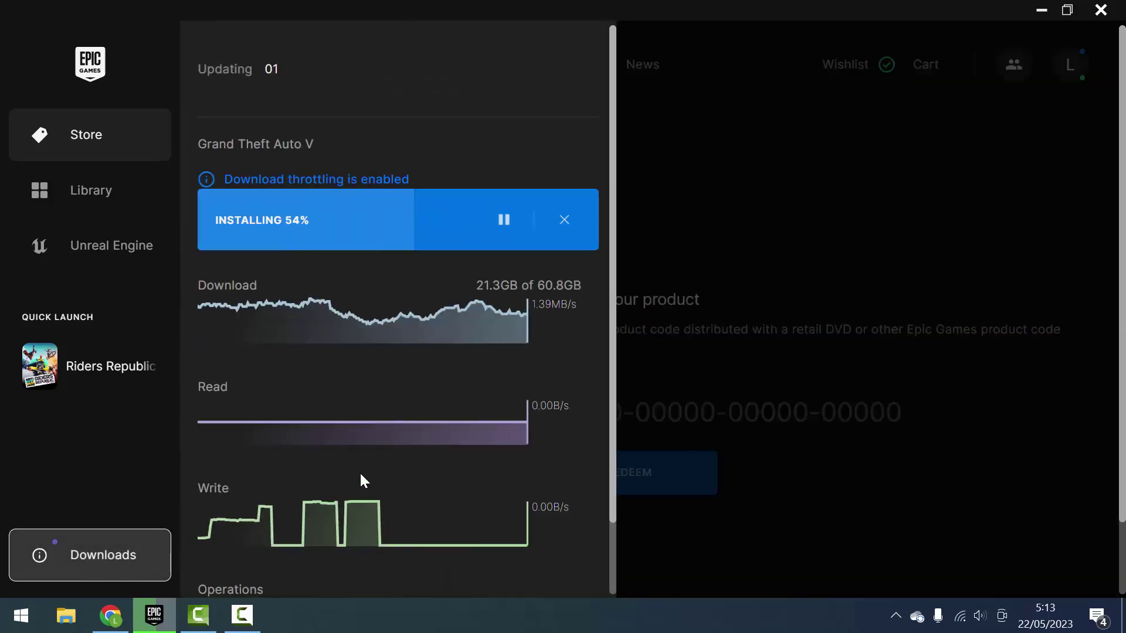